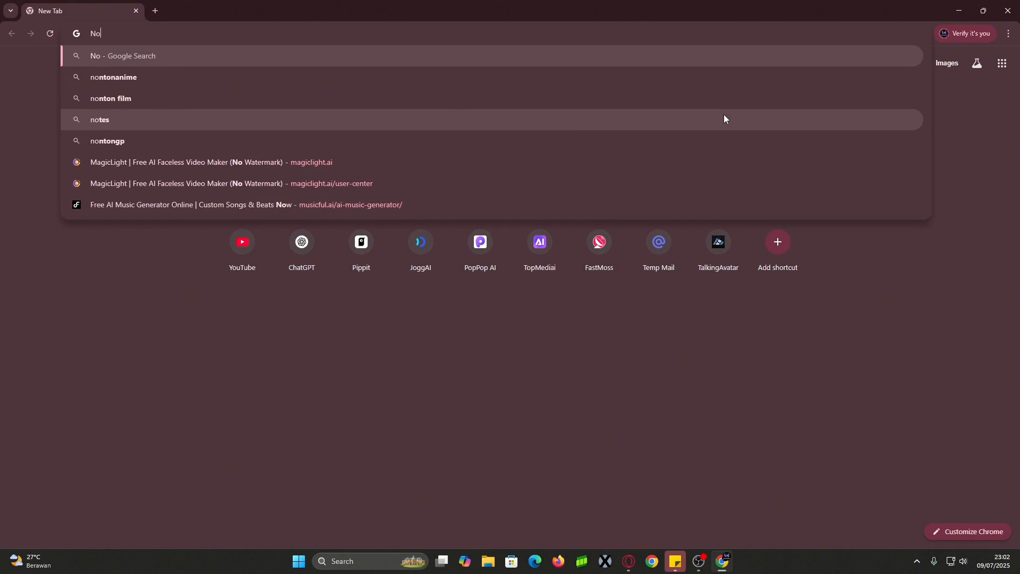
Search Google for 'Novi ai' and open the iMyFone Novi AI: AI Video Generator from Text result
key(Return)
scroll(458, 279, down, 5)
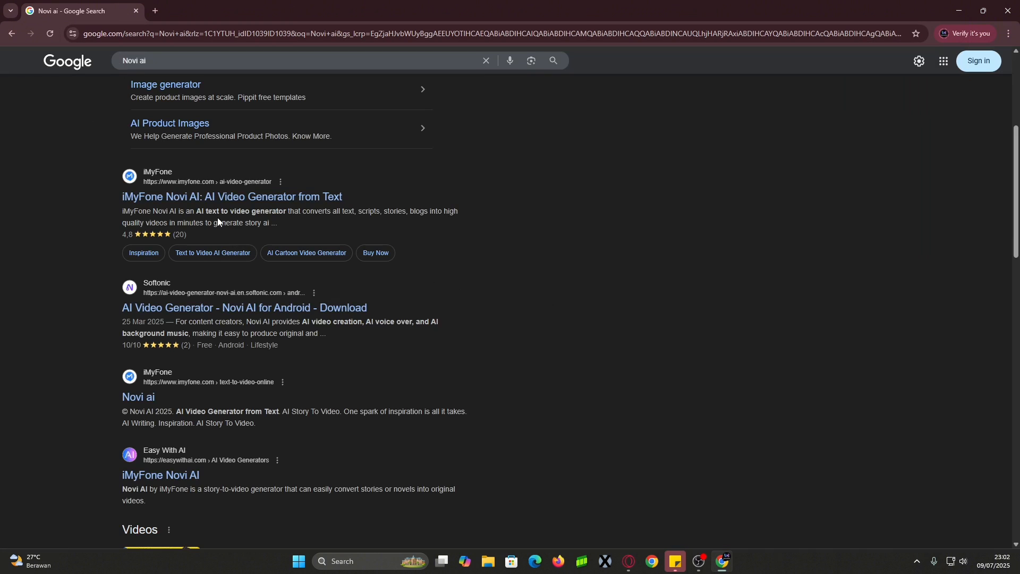
click(230, 201)
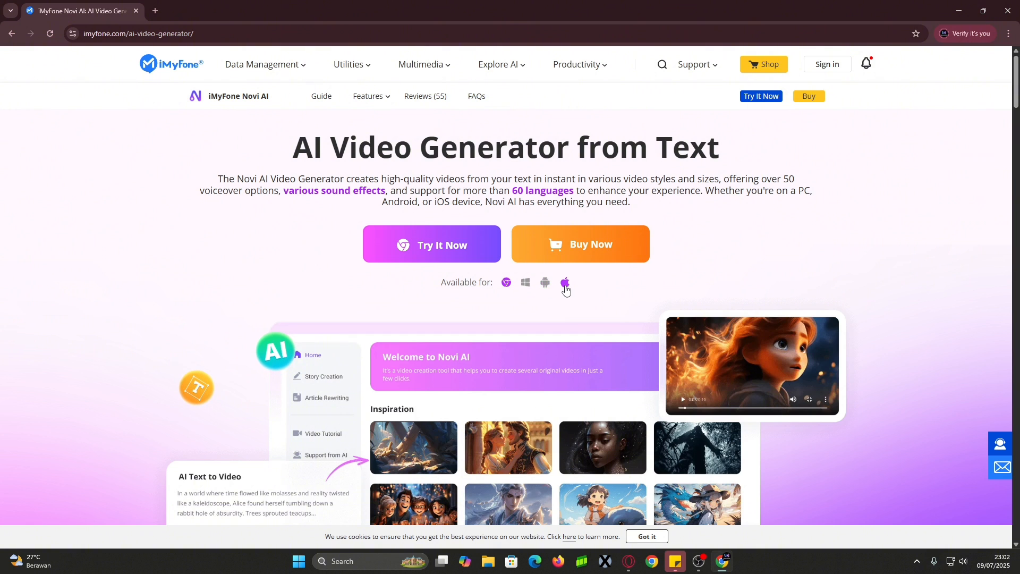
Launch the online Novi AI generator, sign up for a new iMyFone account, and check the 820-coin balance
click(426, 252)
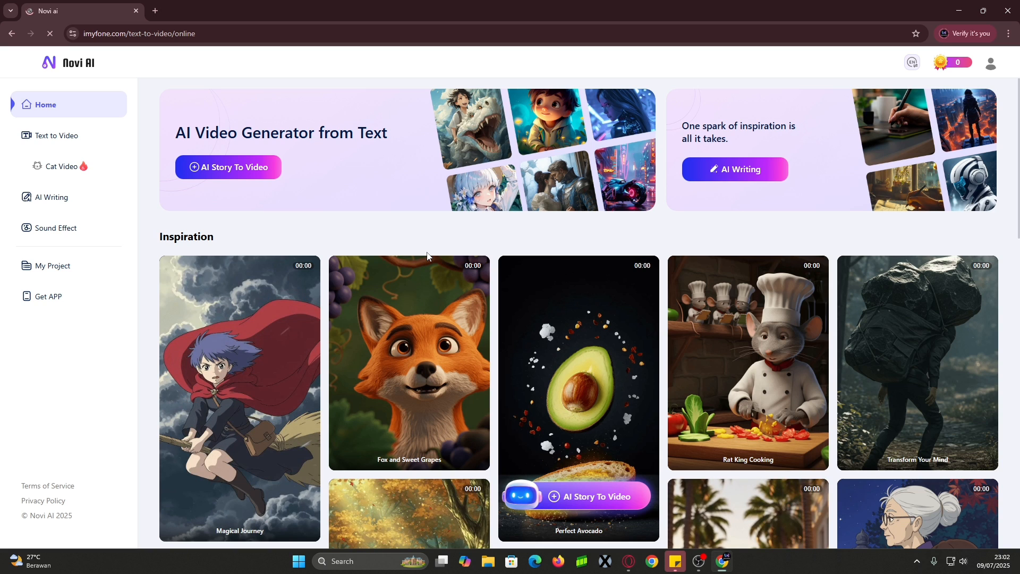
click(992, 63)
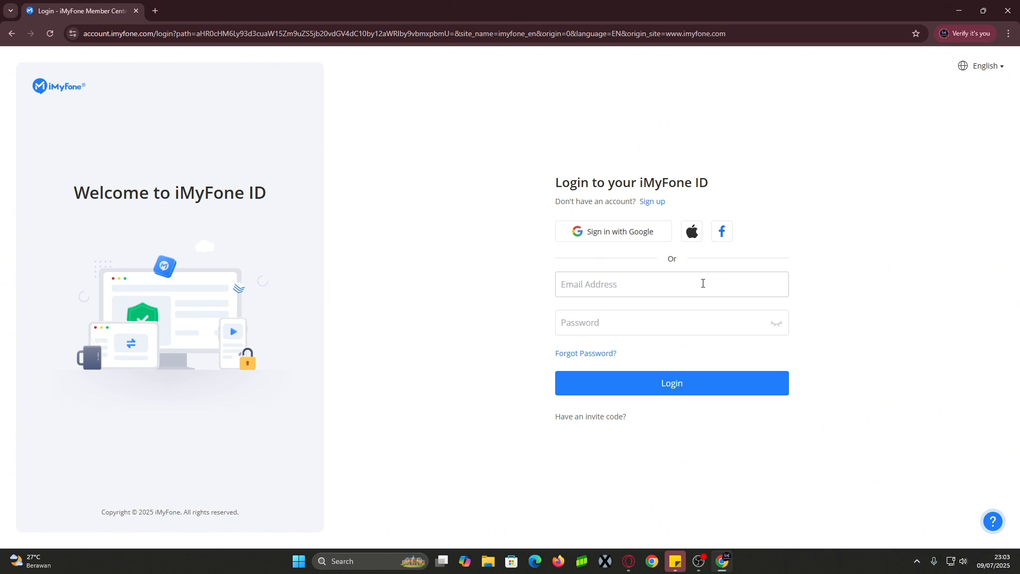
click(651, 202)
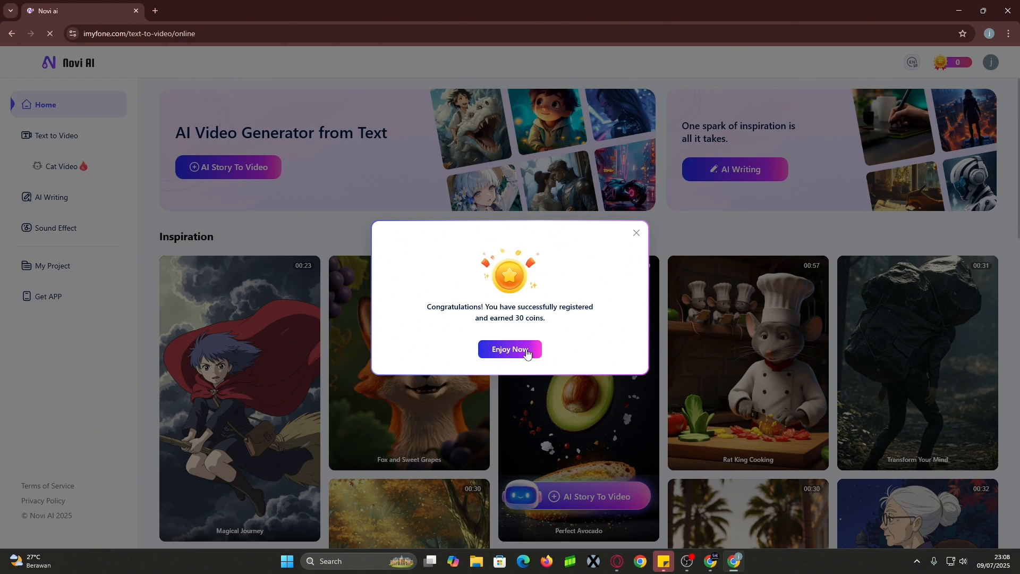
click(510, 349)
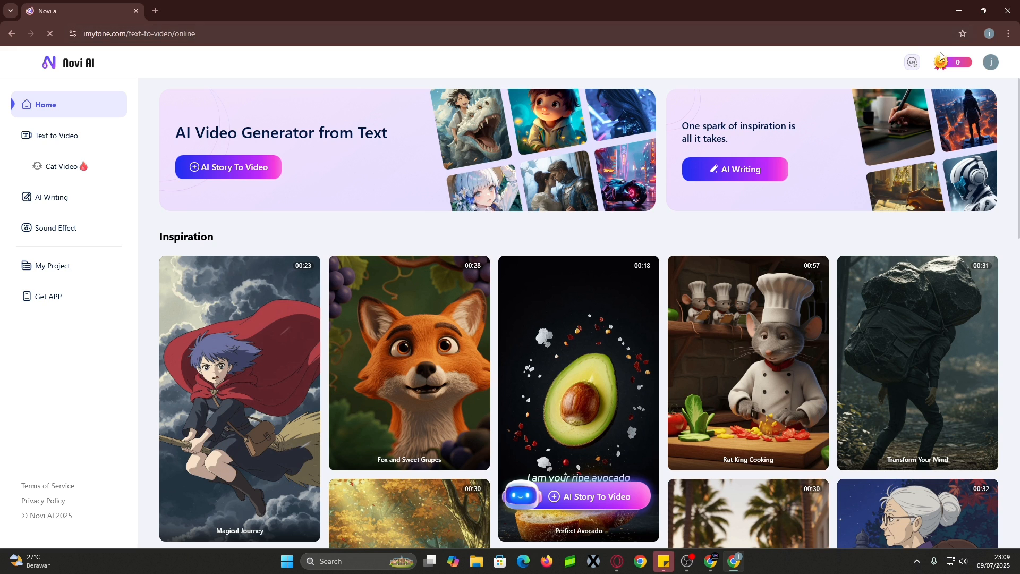
click(955, 65)
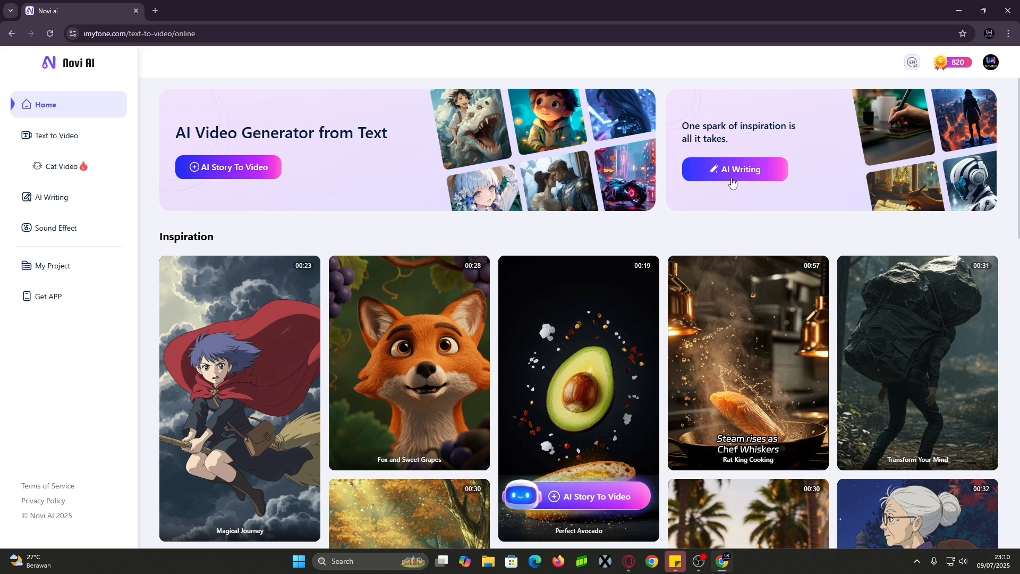
mouse_move(243, 368)
scroll(250, 370, down, 1)
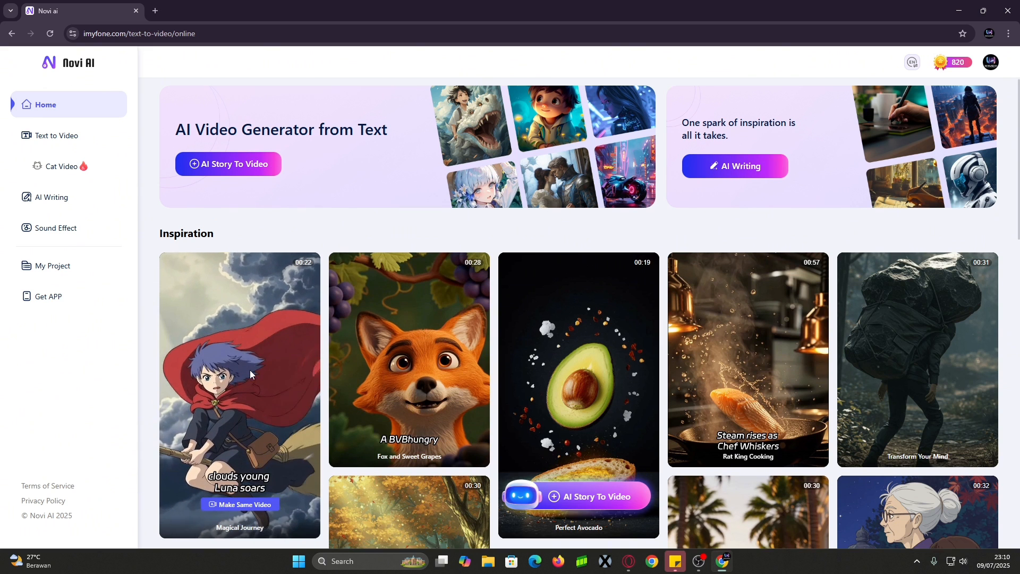
scroll(250, 370, down, 1)
mouse_move(358, 351)
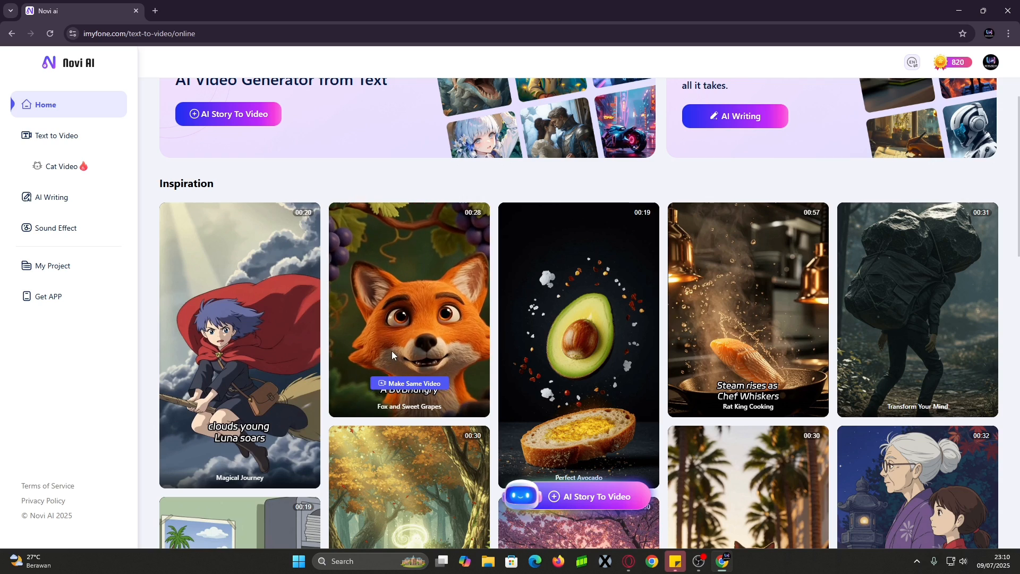
mouse_move(749, 366)
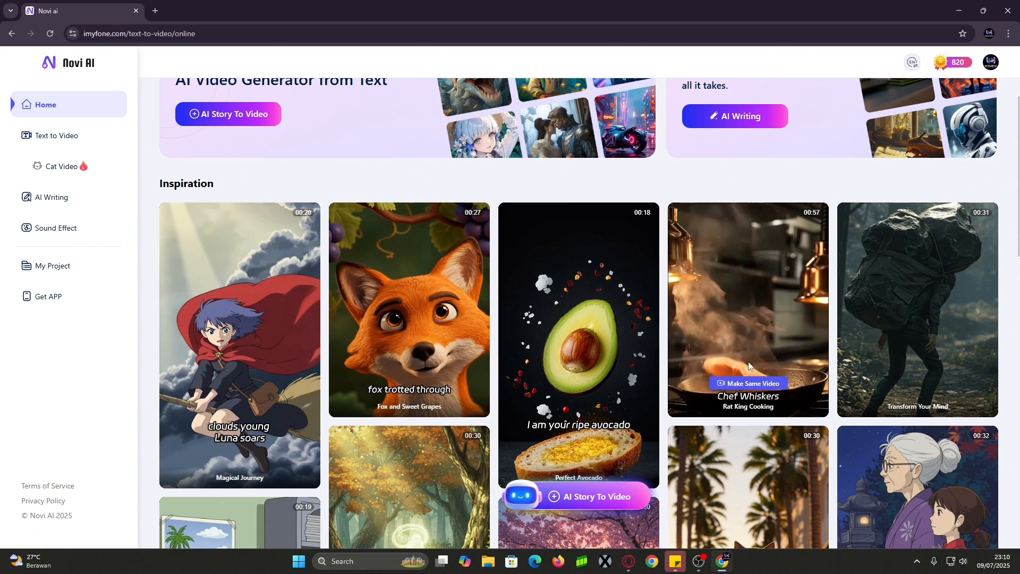
click(296, 341)
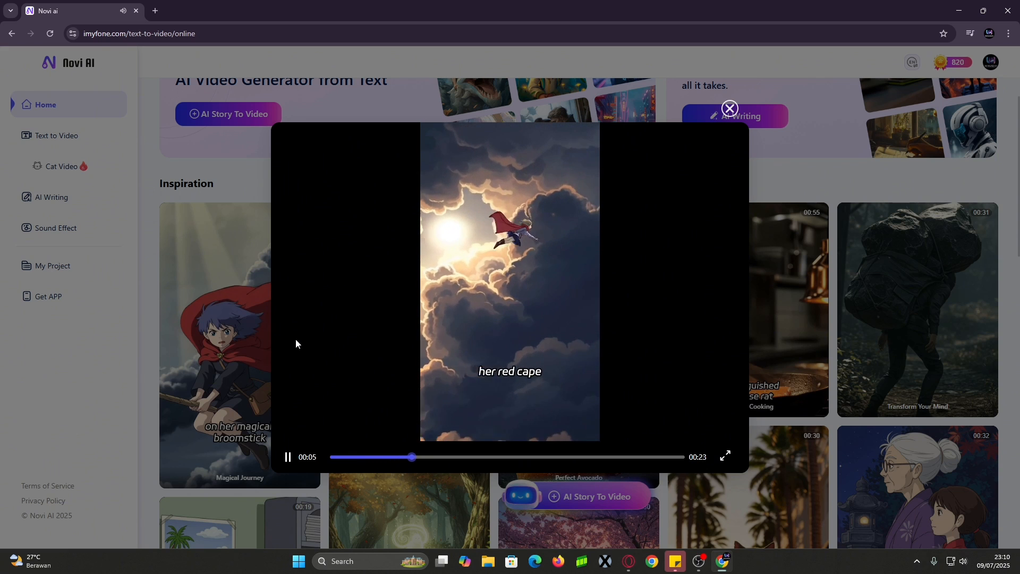
click(191, 337)
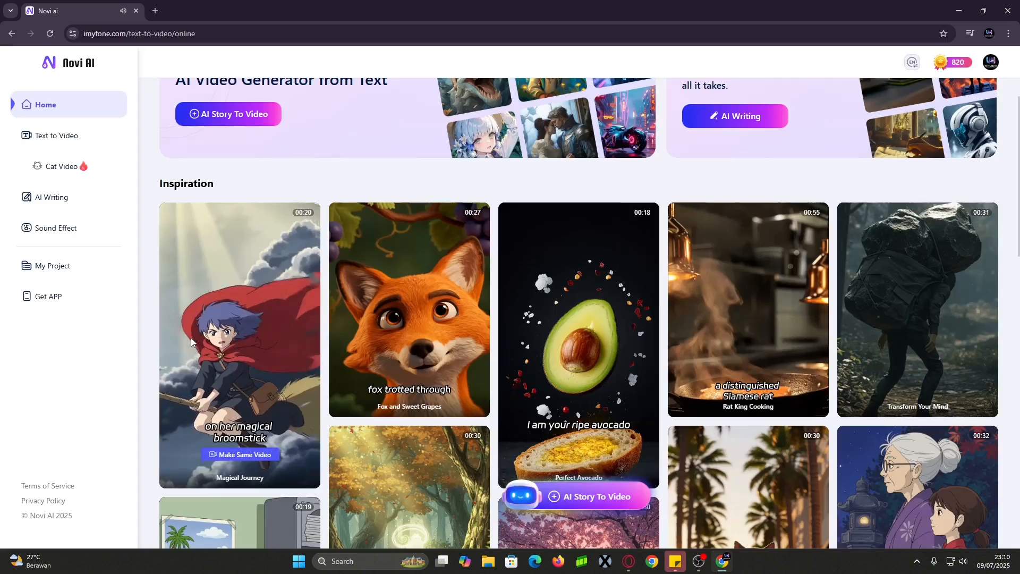
click(452, 328)
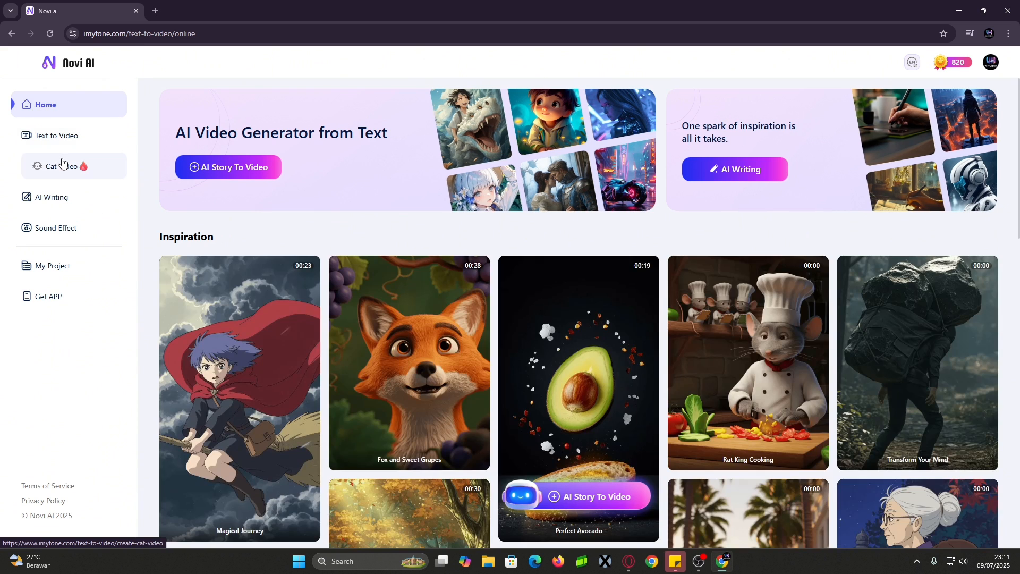
click(62, 164)
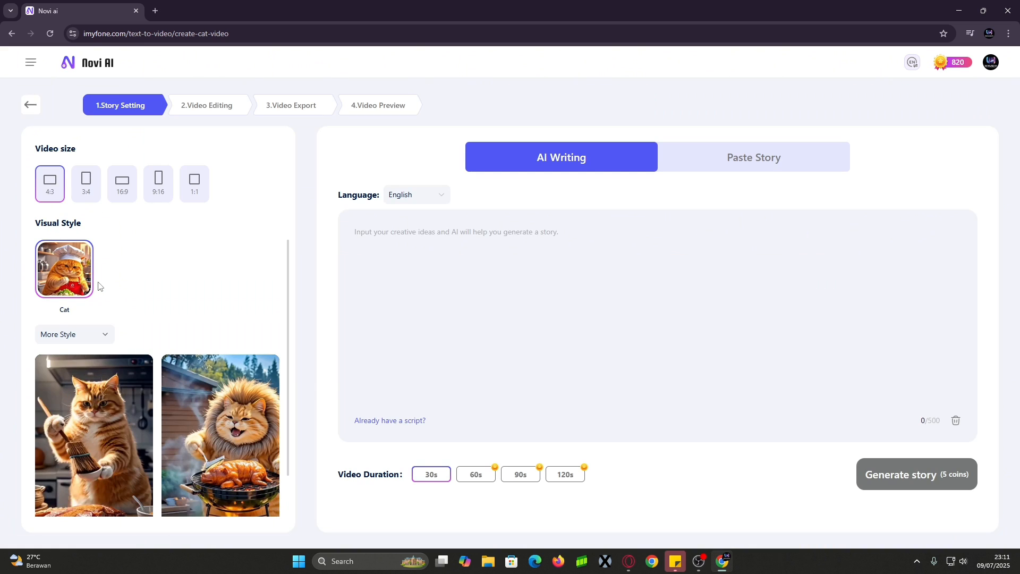
click(30, 105)
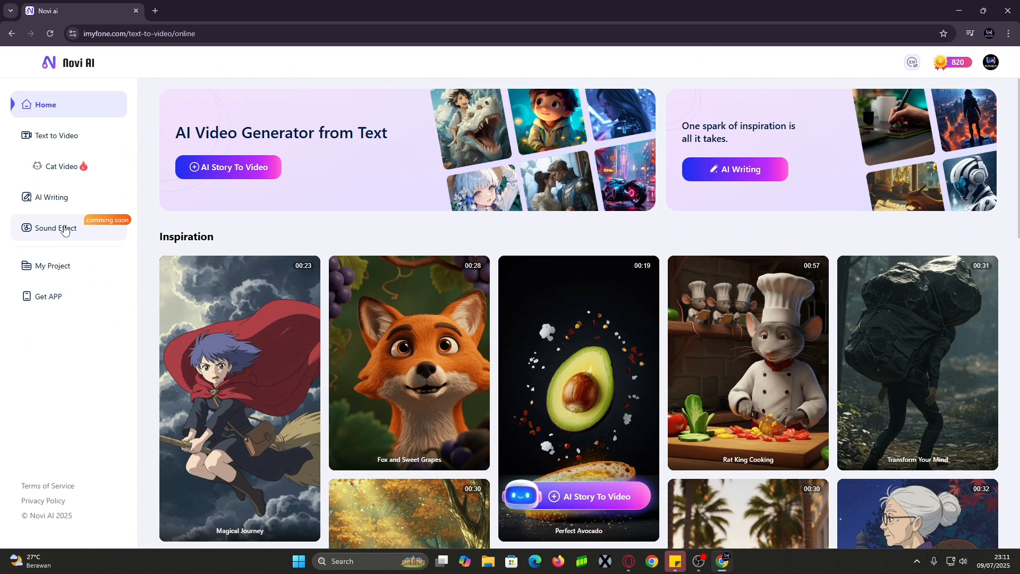
click(65, 270)
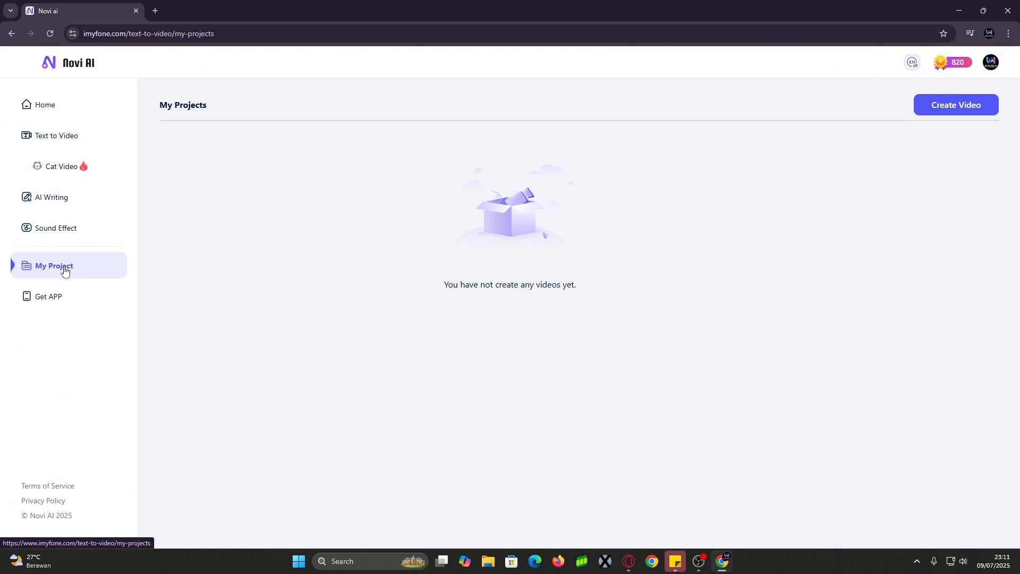
click(59, 296)
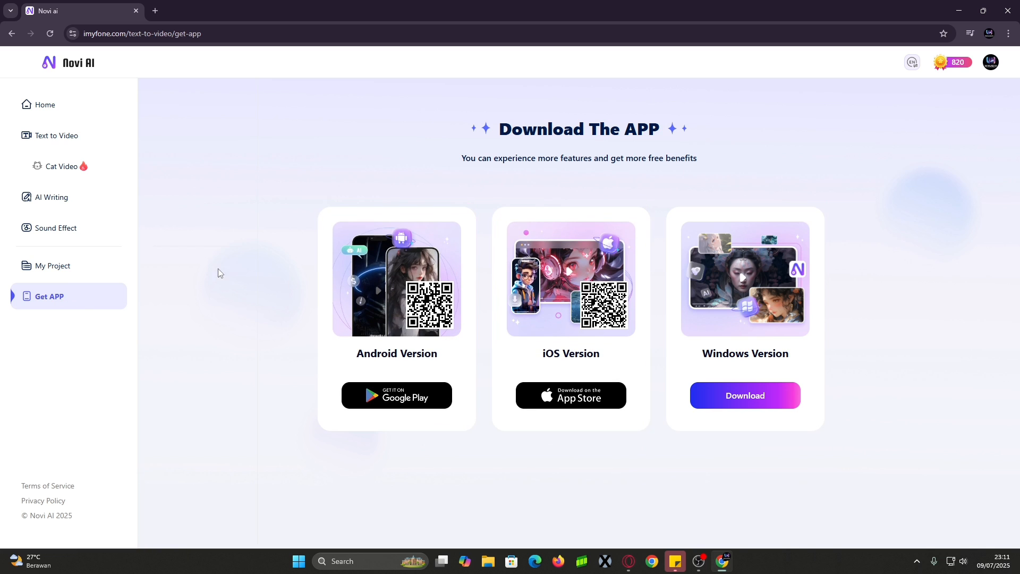
click(35, 143)
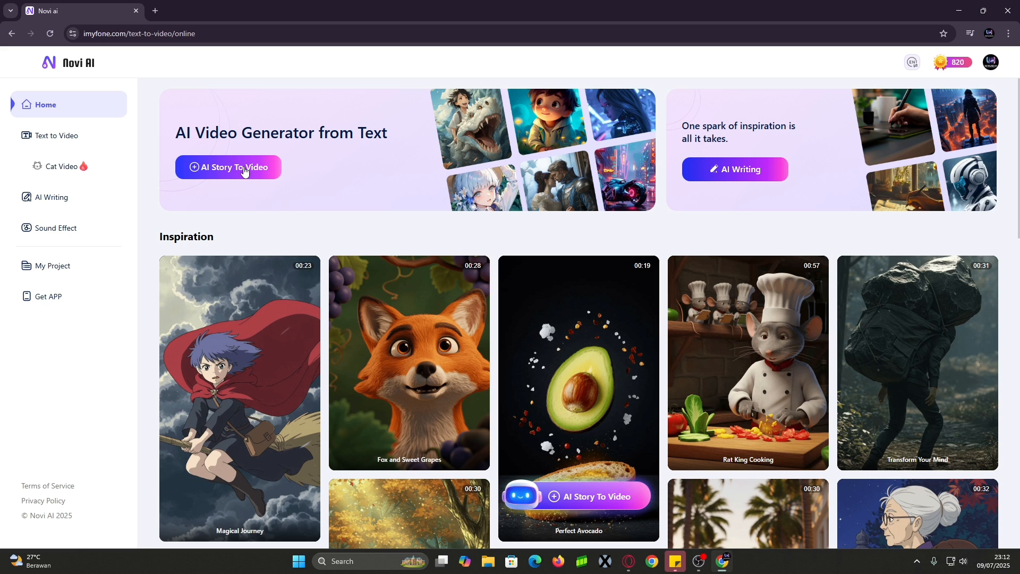
Start a Cat Video story with the video size set to 16:9
click(85, 172)
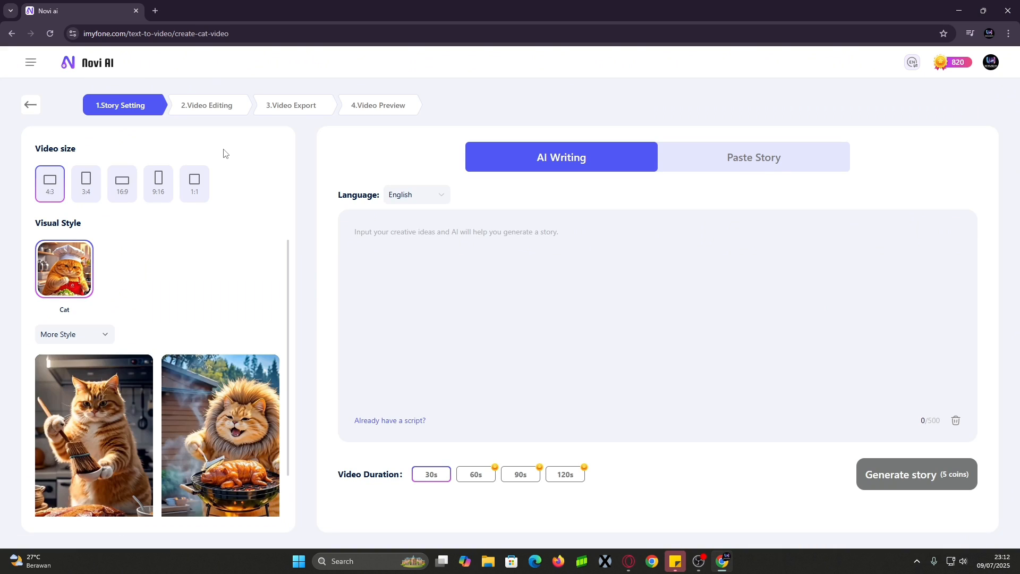
click(123, 189)
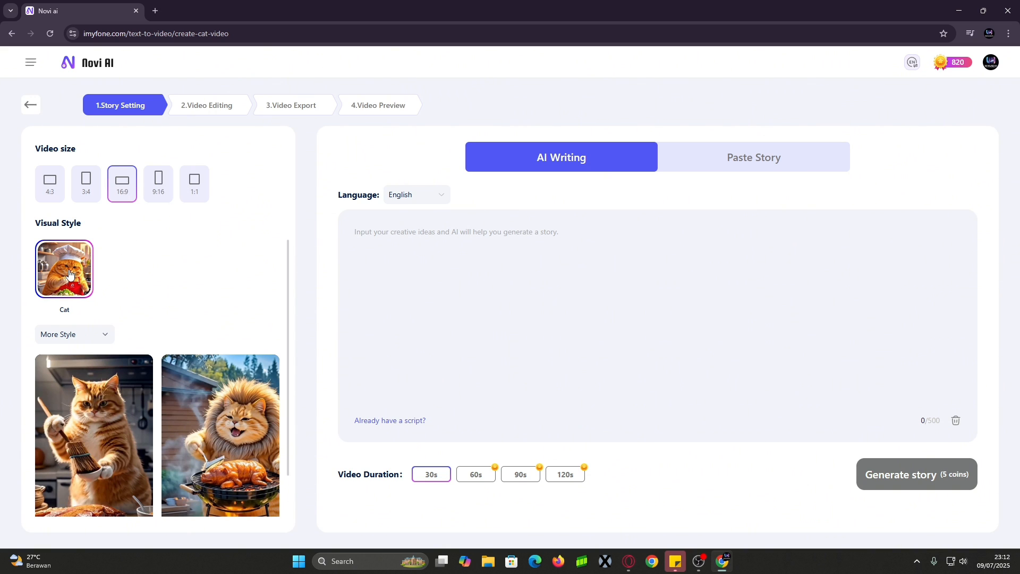
click(98, 340)
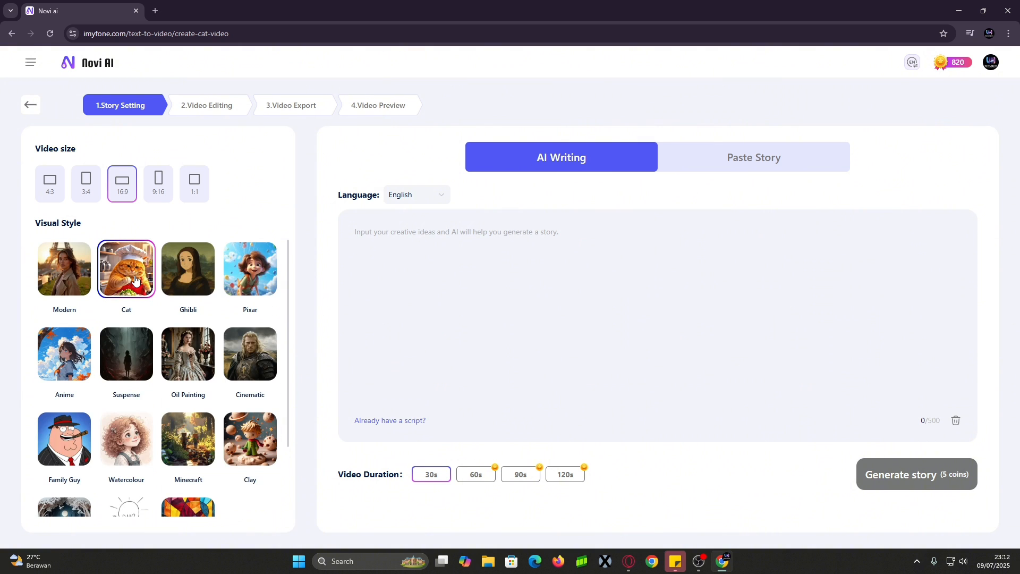
click(30, 105)
click(68, 190)
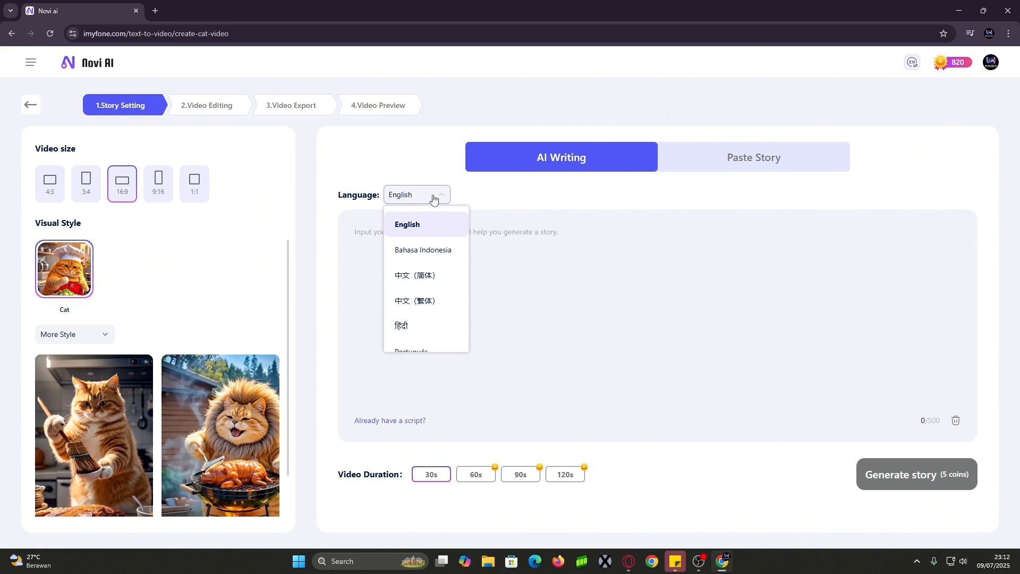
Set the story language to Bahasa Indonesia and place the cursor in the story box
scroll(426, 300, down, 1)
scroll(425, 299, down, 5)
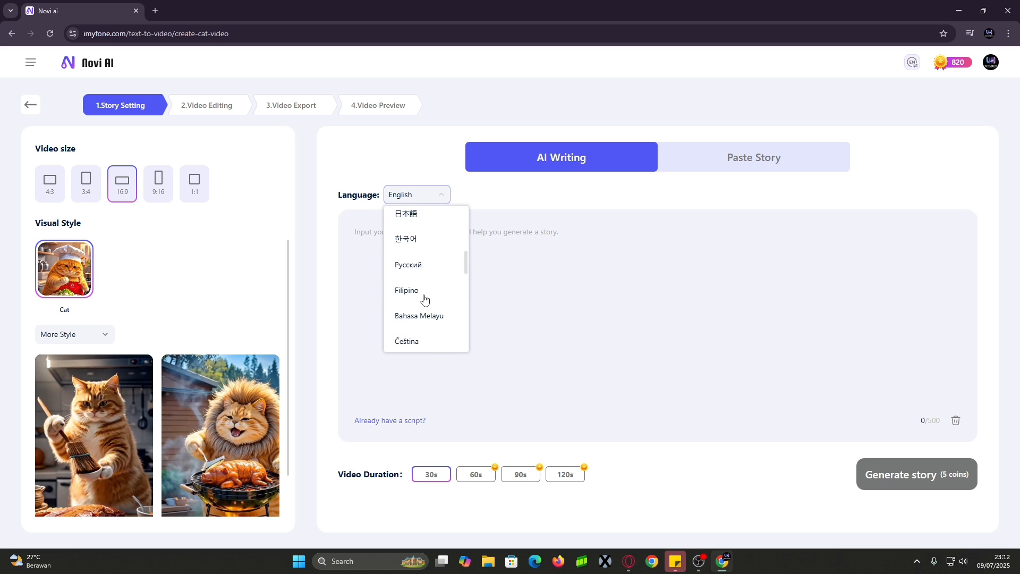
scroll(424, 295, up, 5)
click(426, 257)
click(463, 253)
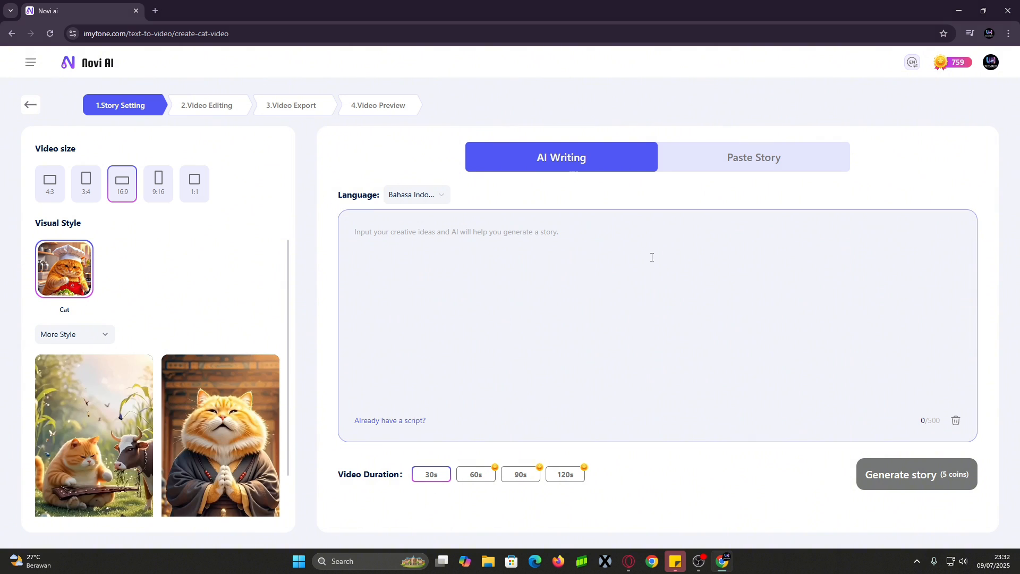
click(685, 162)
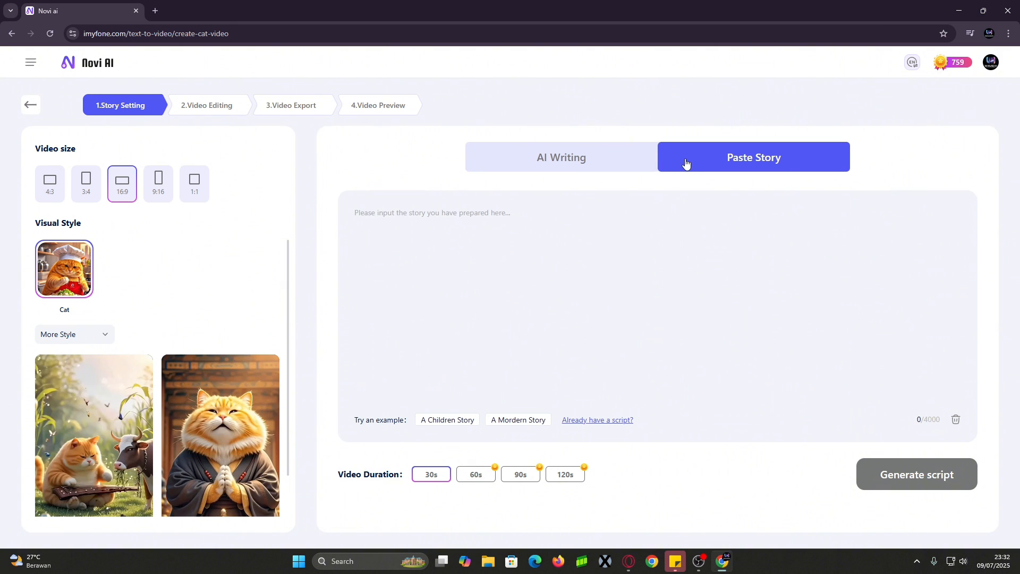
click(544, 291)
text(Bimo, si kucing oranye yang super gemoy, membuka mata perlahan saat cahaya matahari menyentuh wajahnya. Dengan gaya malas tapi menggemaskan, ia menggeliat lalu turun dari tempat tidur. Di kamar mandi, ia berdiri di depan wastafel, menggosok gigi dengan sikat mungil yang ia genggam dengan dua tangan. Setelah itu, ia menuju dapur dan mulai memasak sarapan—telur ceplok dan roti panggang—dengan celemek lucu bergambar ikan. Usai memasak, ia duduk santai di ruang tamu, menyantap sarapan sambil minum susu dari gelas kecil, lalu menyalakan TV dan tertawa kecil menonton acara favoritnya.)
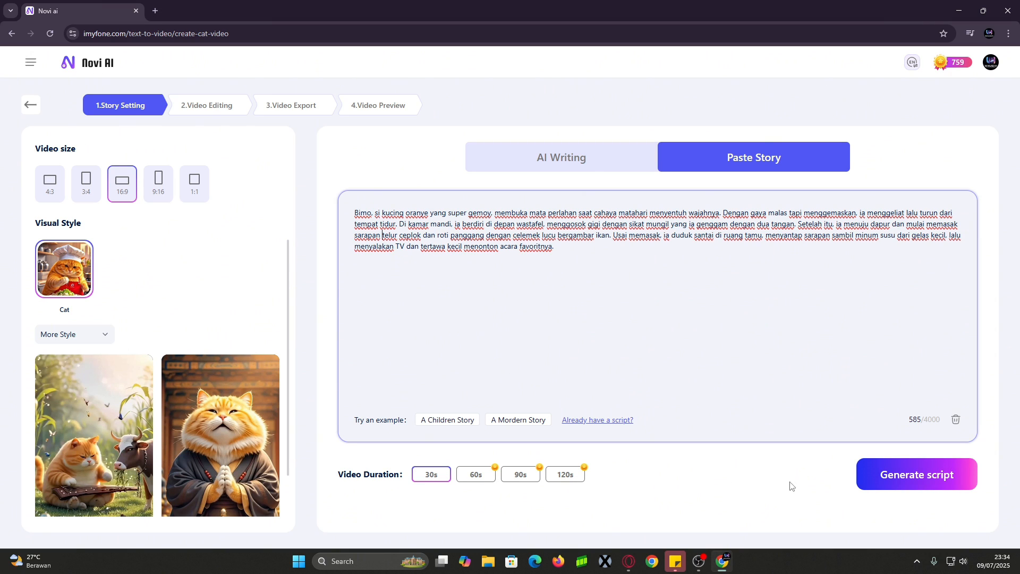
click(881, 487)
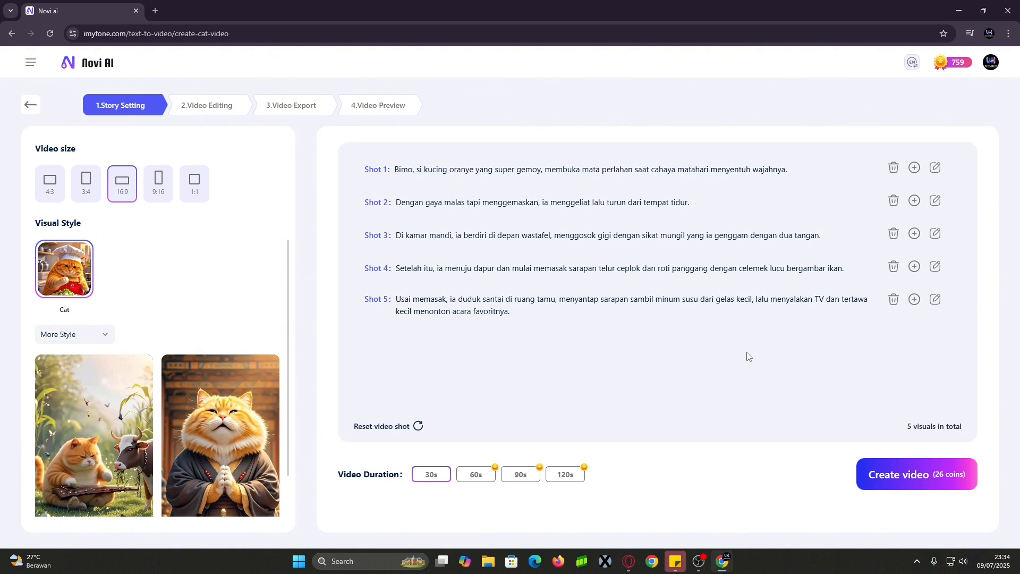
click(937, 301)
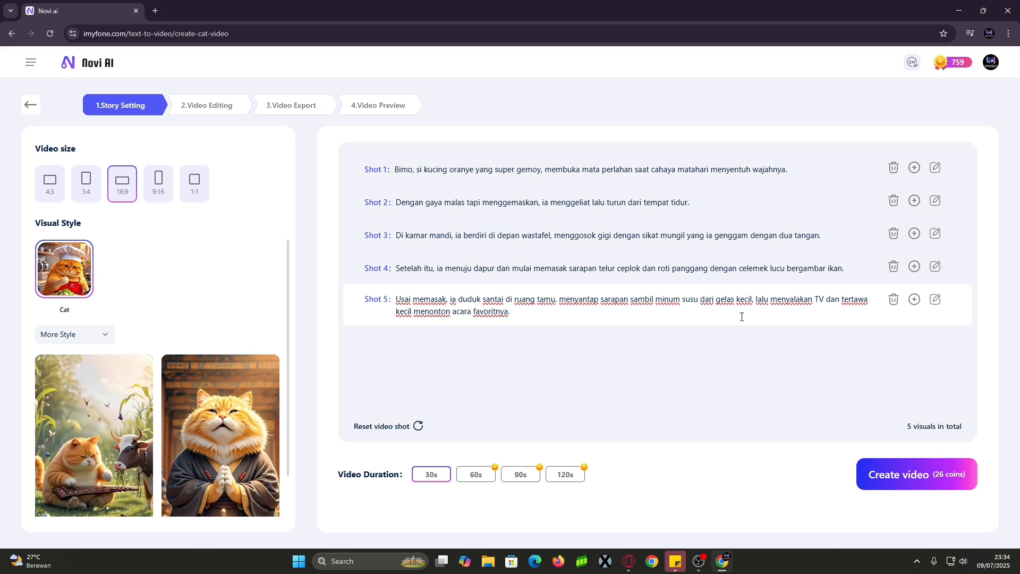
click(915, 300)
click(894, 341)
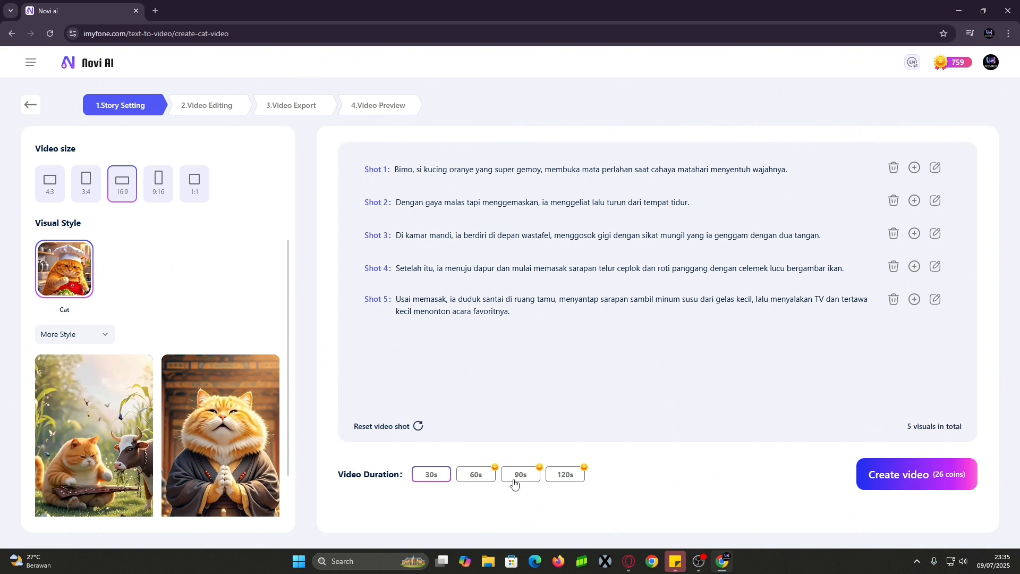
Generate the cat video from the five story shots for 26 coins
click(958, 484)
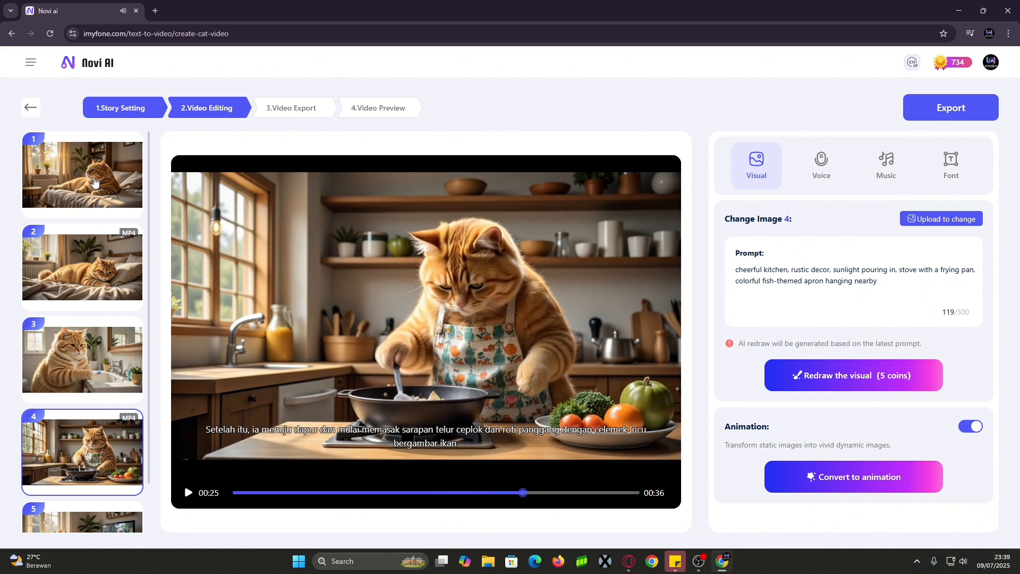
Animate scenes 1, 3 and 5 with stretching, tooth-brushing and drinking prompts, 25 coins each
click(101, 182)
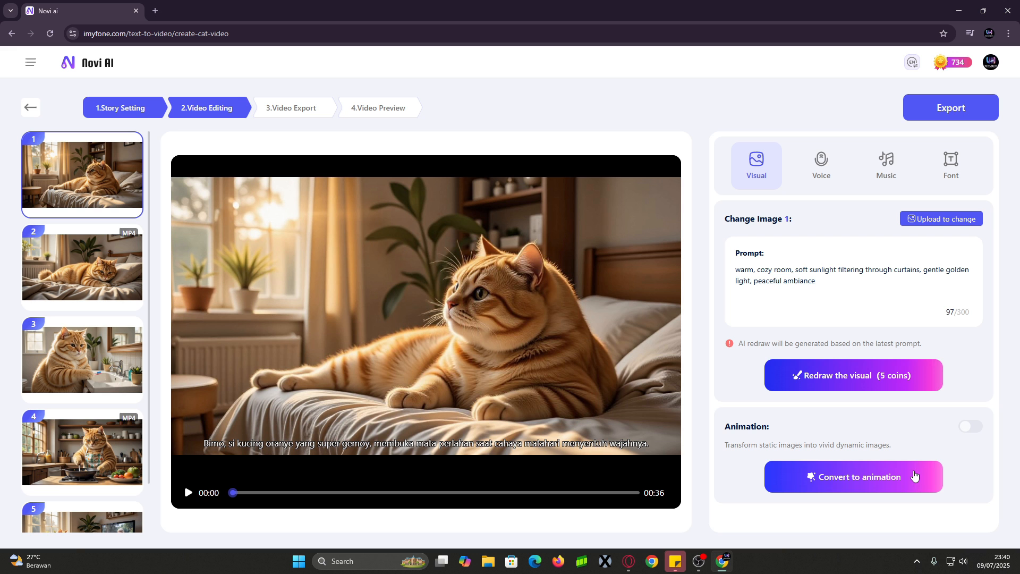
click(854, 477)
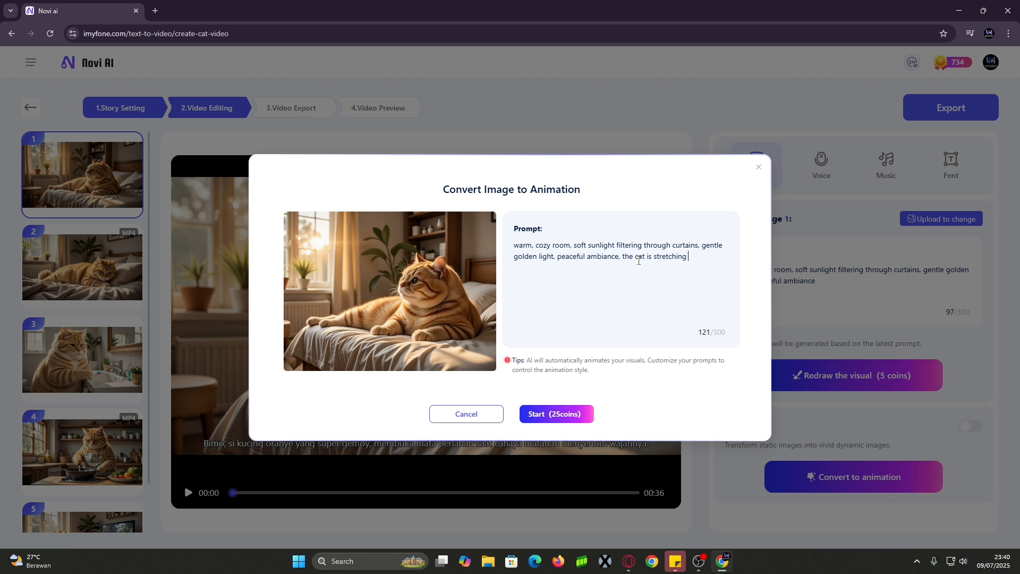
click(557, 414)
click(99, 382)
click(901, 487)
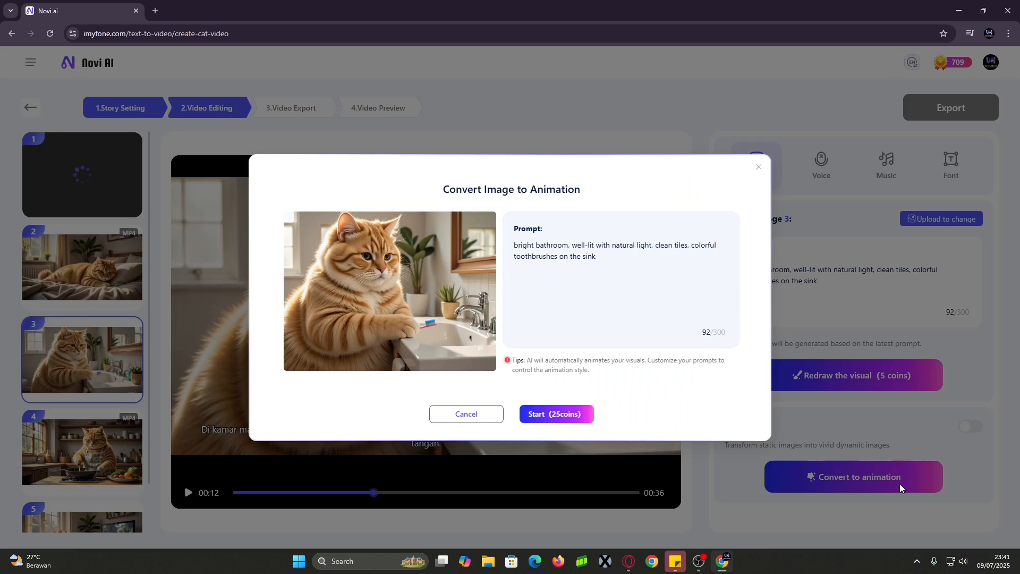
click(556, 414)
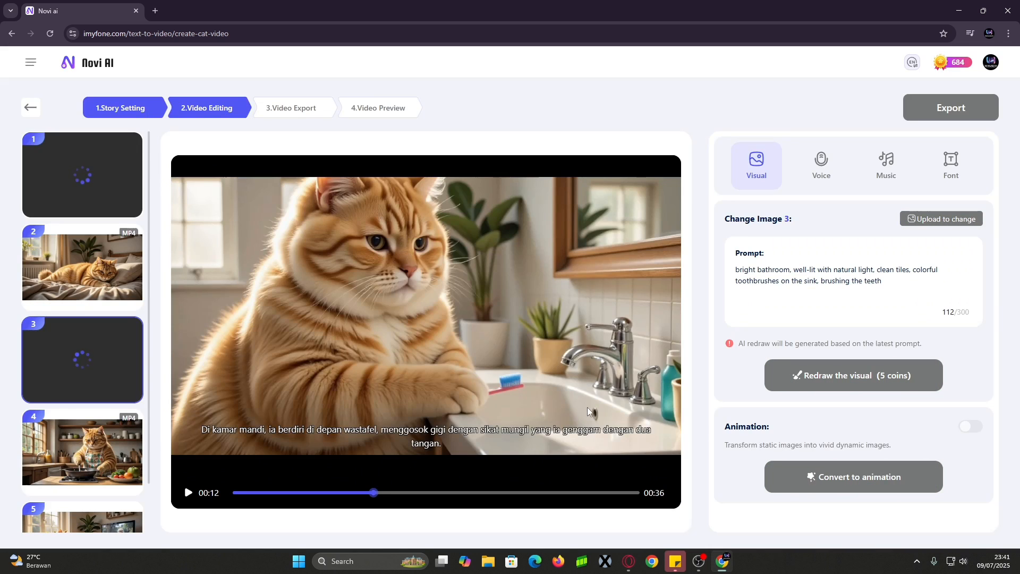
click(82, 516)
click(853, 477)
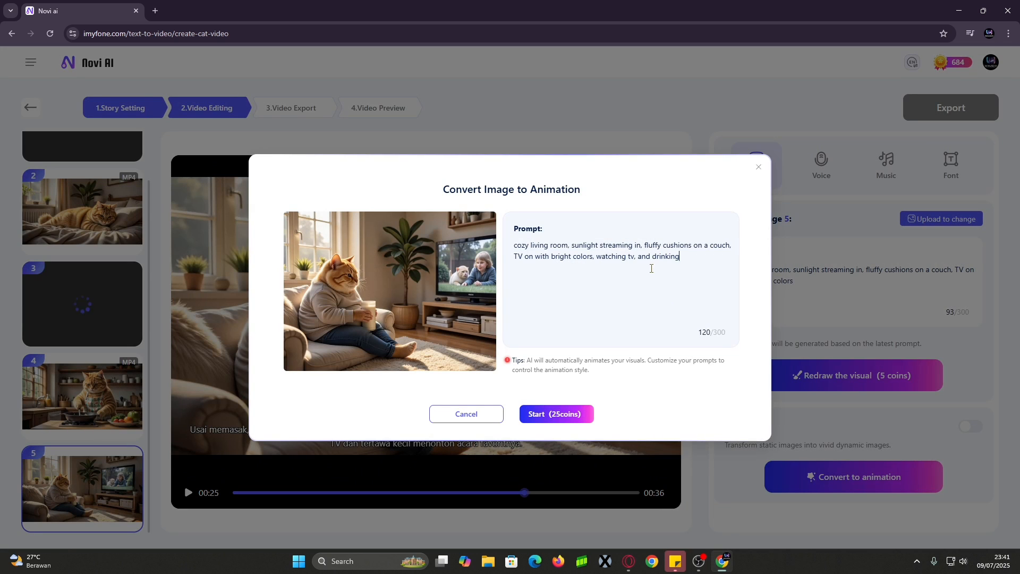
click(556, 414)
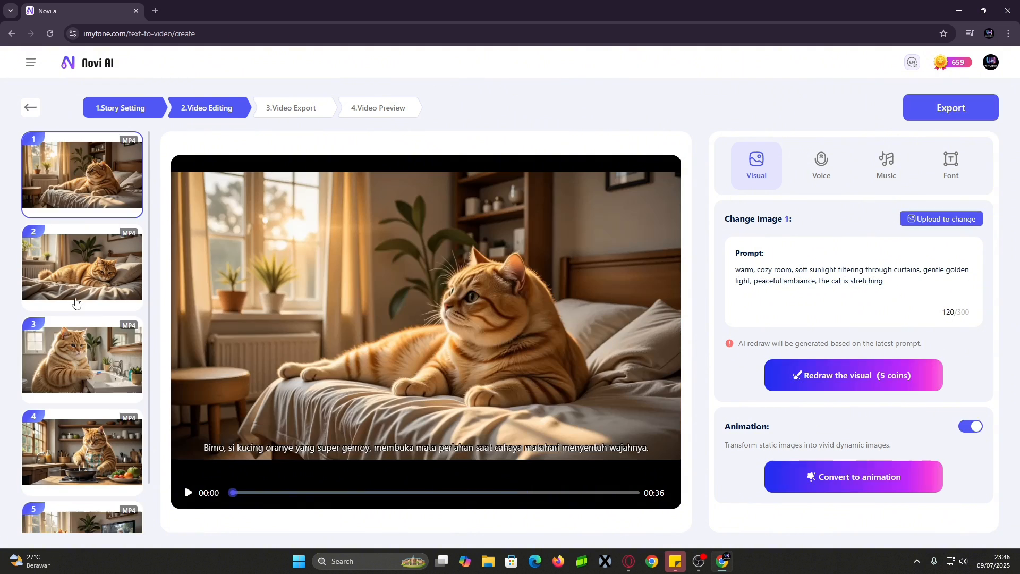
Preview the Naruto and Dakocan voices, then apply Pratama as narrator at volume 100
click(824, 165)
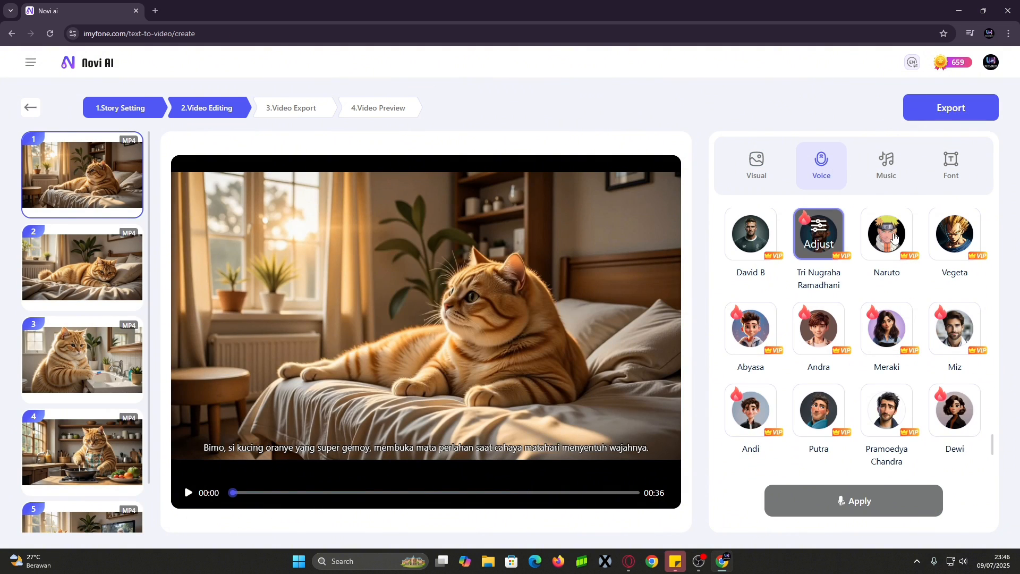
click(894, 238)
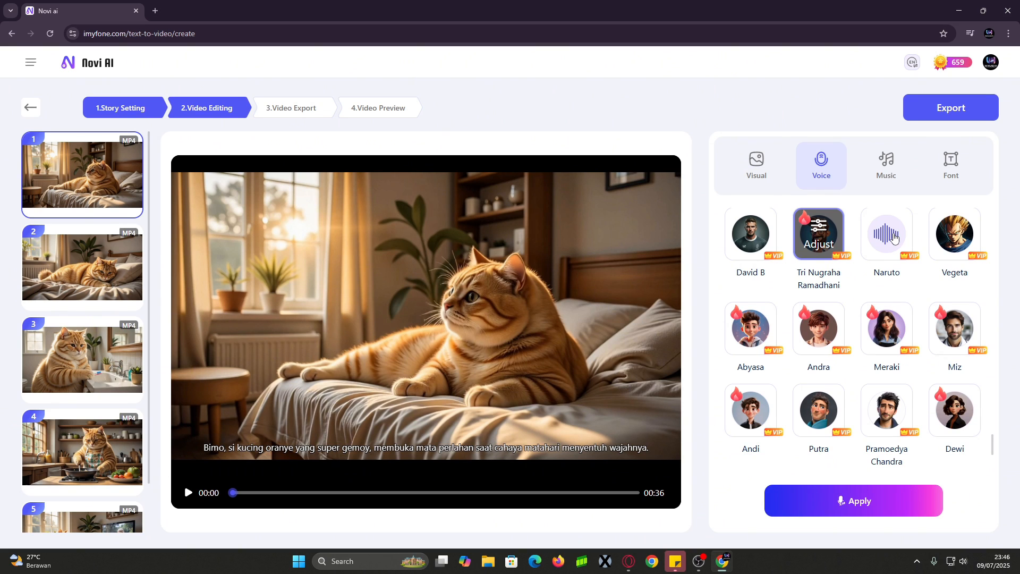
scroll(903, 293, down, 4)
click(954, 345)
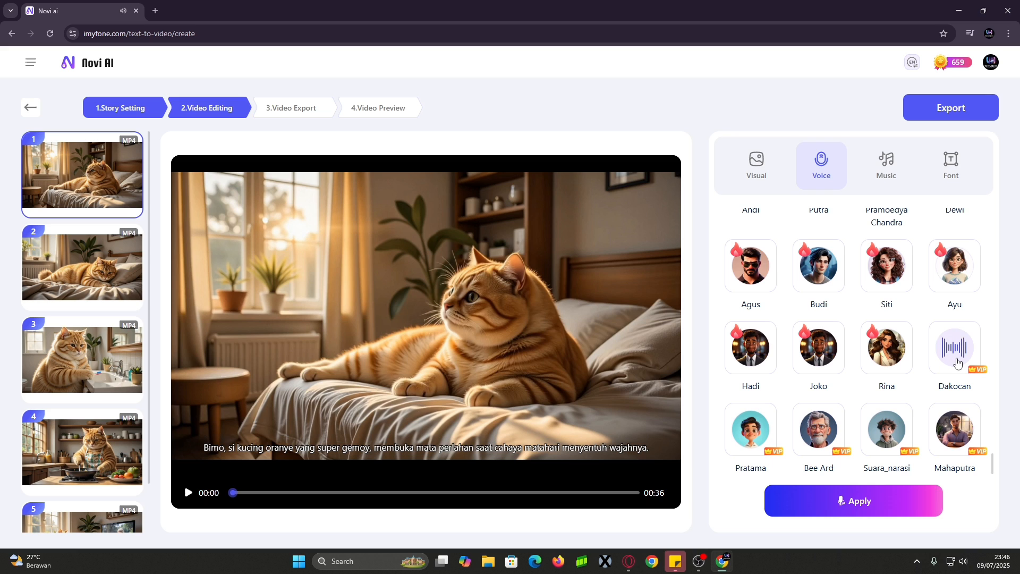
click(891, 519)
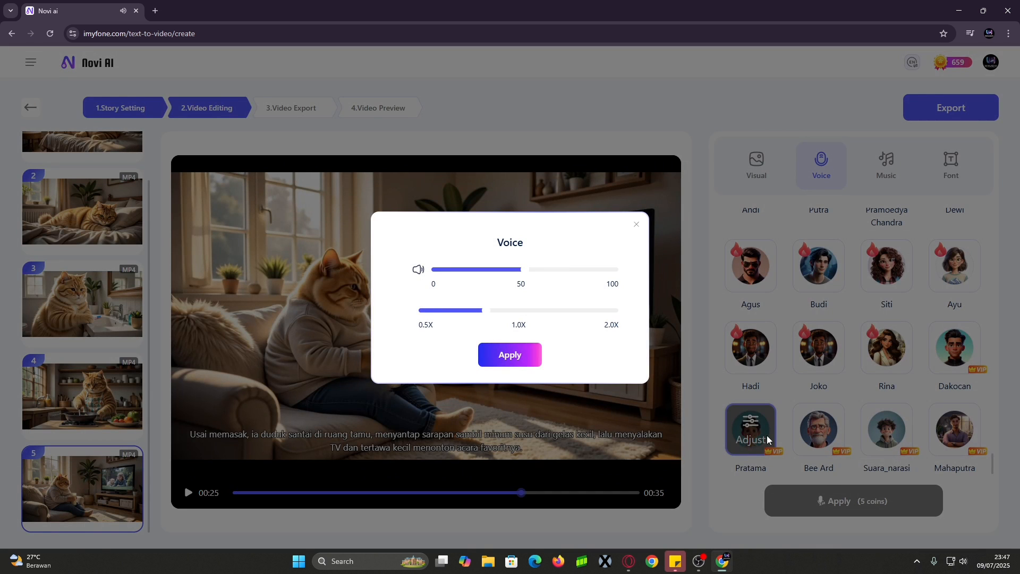
drag(529, 274, 629, 282)
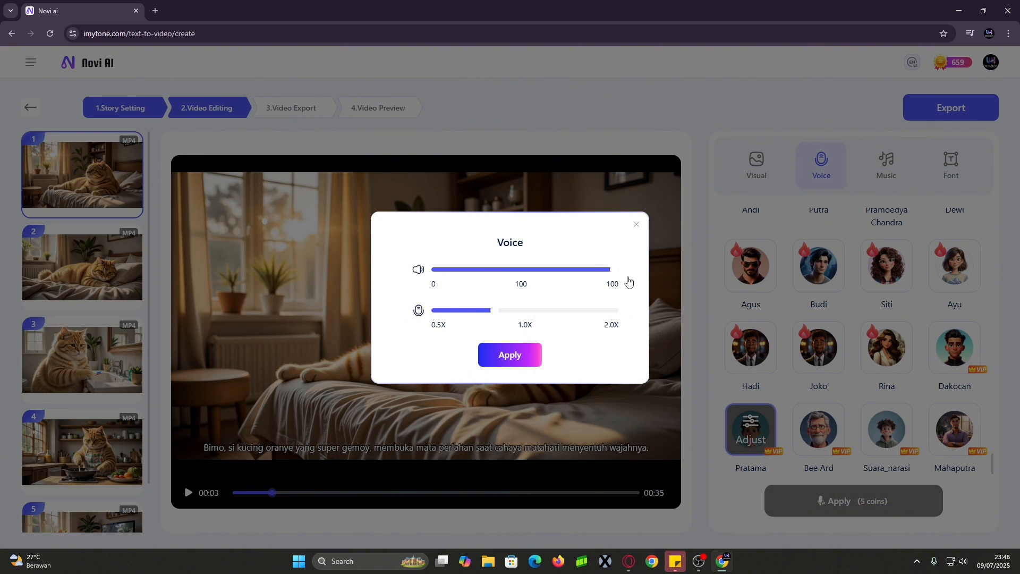
click(519, 356)
Add Undead Funeral March as background music at volume 20
click(908, 179)
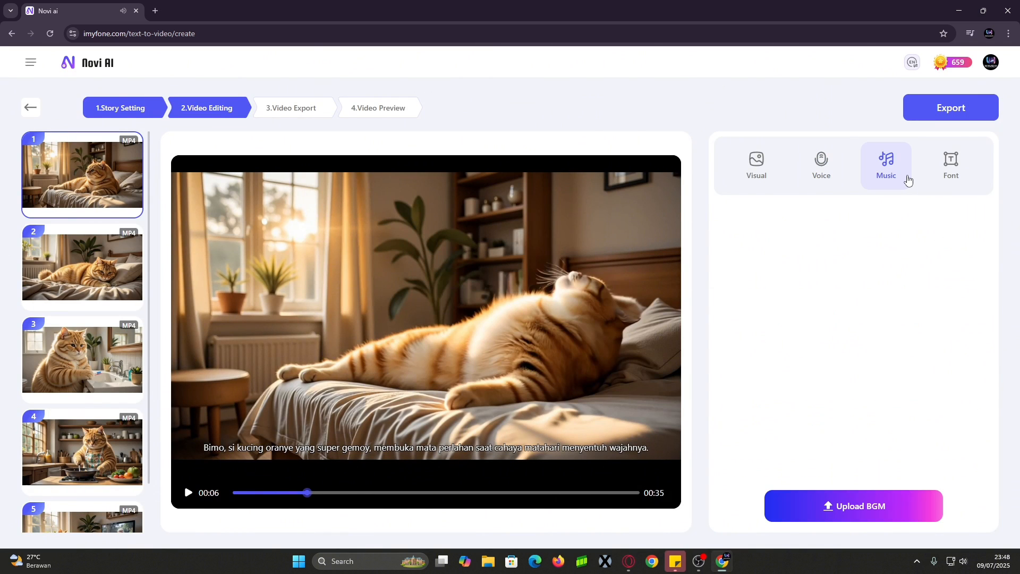
scroll(965, 372, down, 3)
click(967, 397)
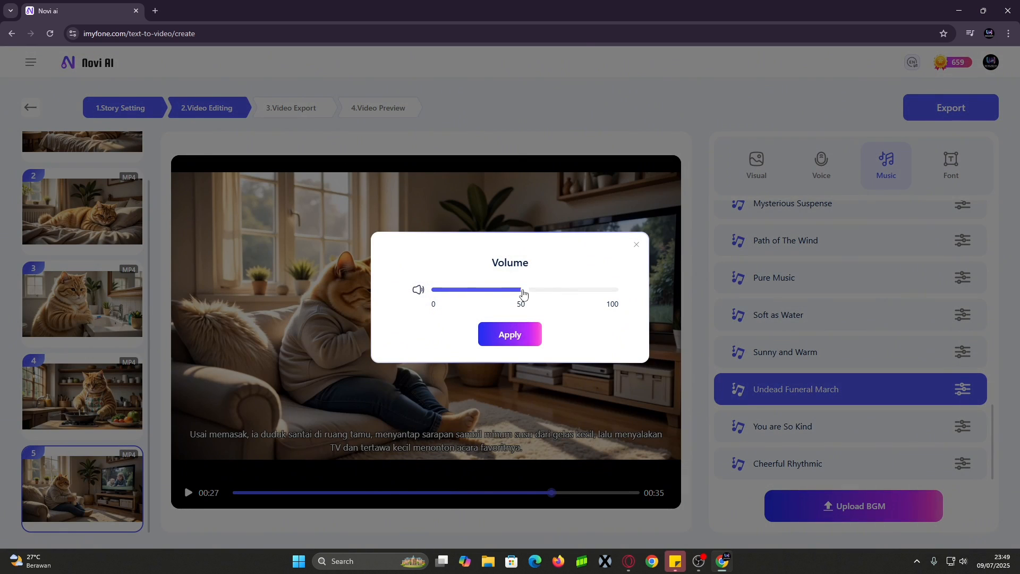
drag(522, 292, 481, 299)
click(523, 337)
Set the Normal subtitle font size to 49 and reapply subtitles and voice-over
click(963, 167)
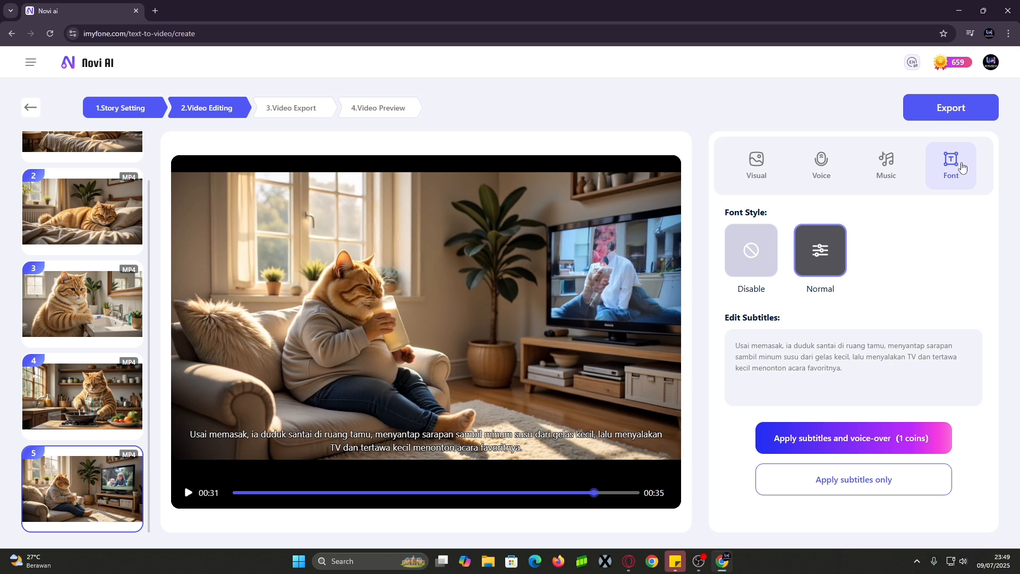
click(822, 253)
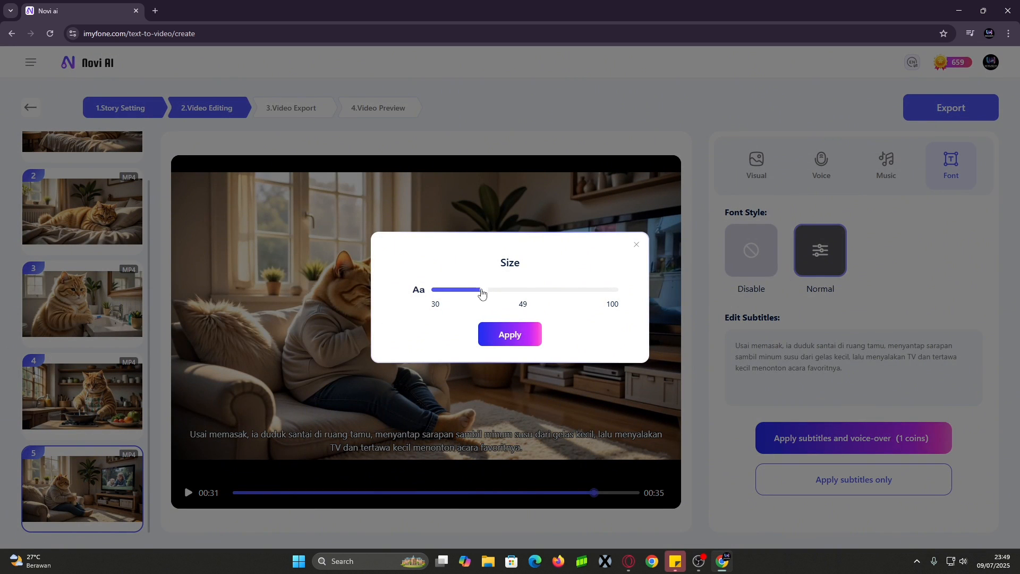
click(510, 334)
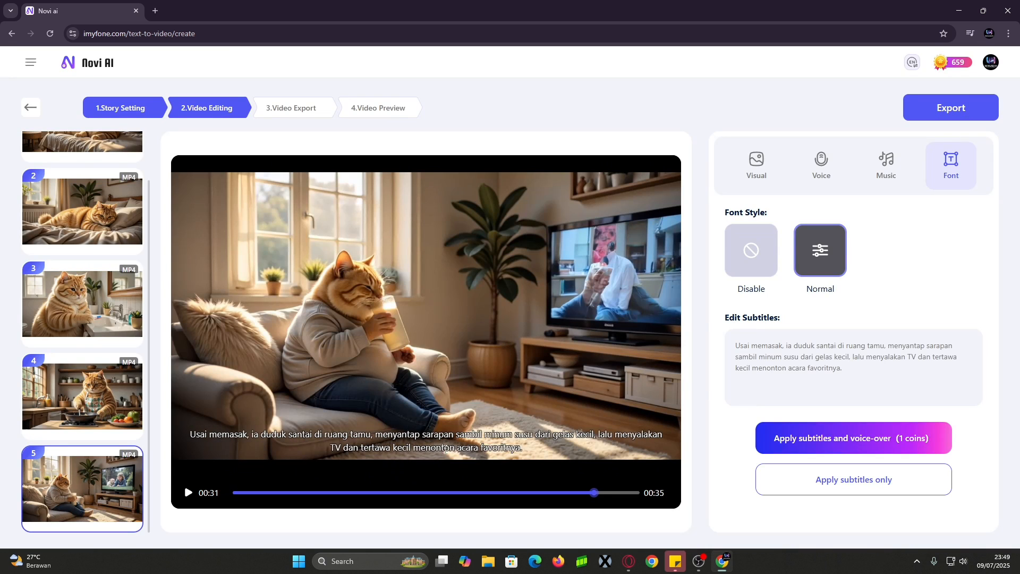
click(824, 443)
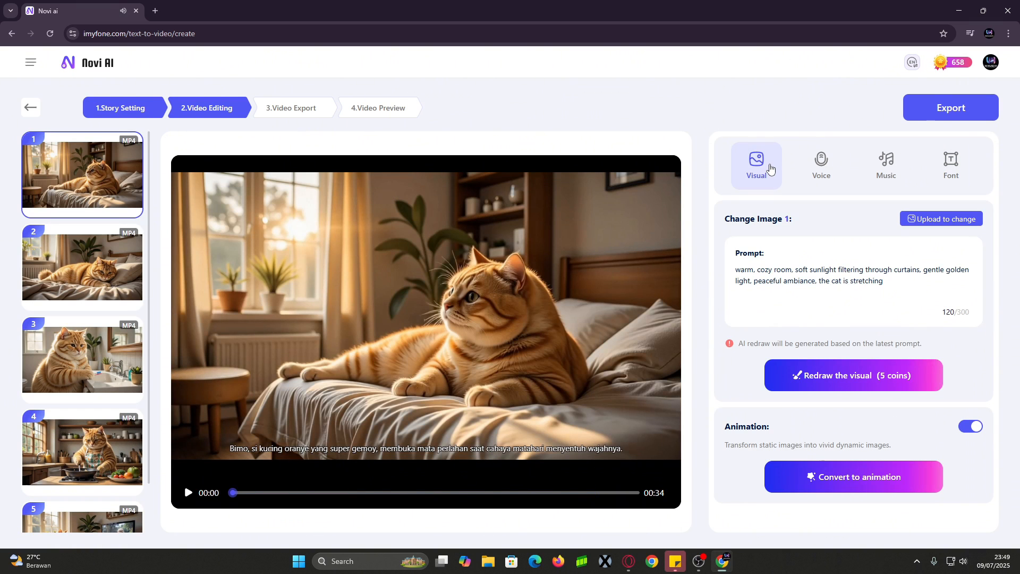
Export the finished video under the name 'Bimo Sikucing Santai'
click(952, 113)
click(522, 254)
text(Bimo Sikucing Santai)
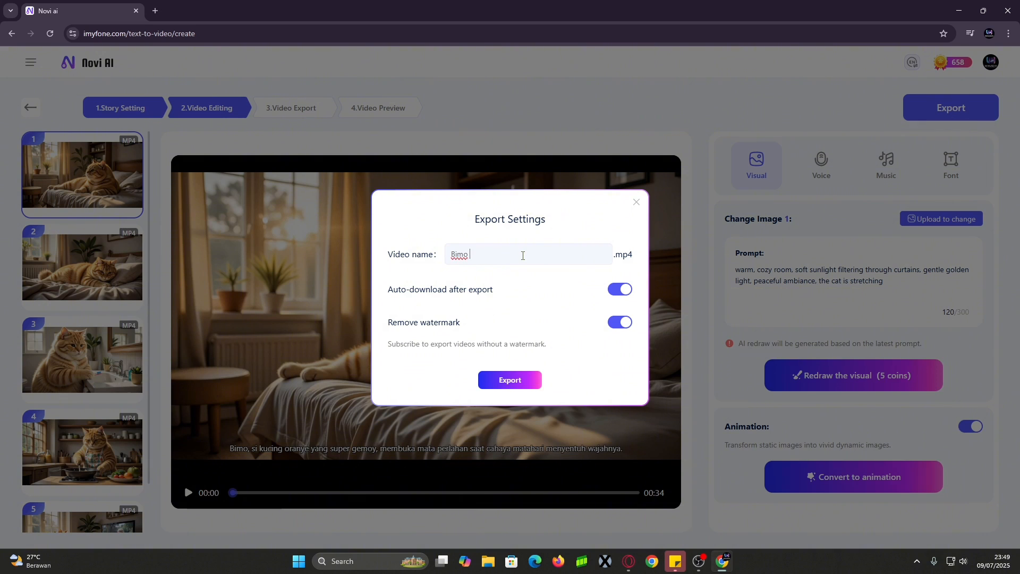
click(522, 390)
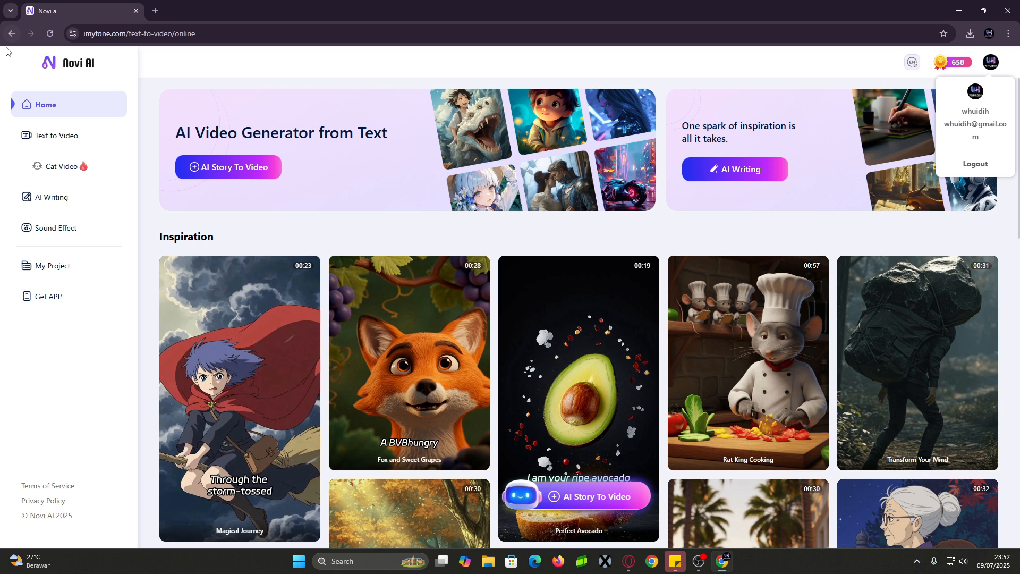
Download the Windows Version installer from the Get APP page
click(57, 305)
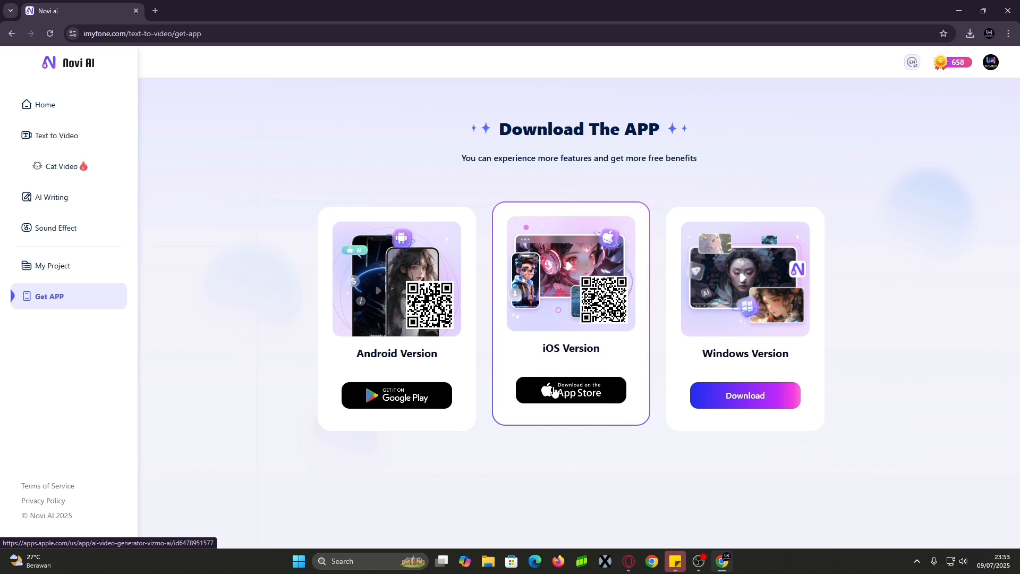
click(756, 396)
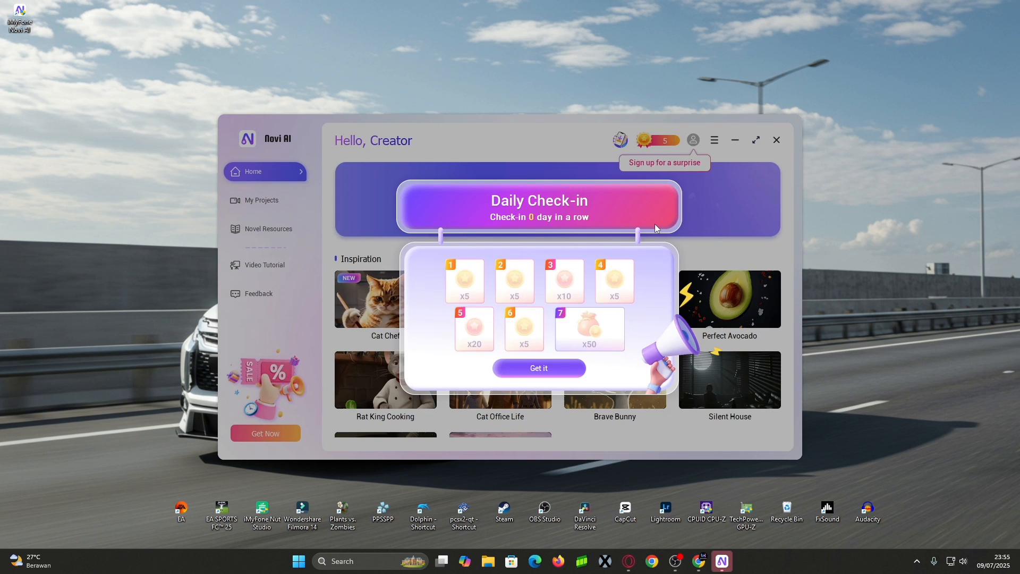
Let the installation finish and begin logging in to the Novi AI desktop app
click(334, 170)
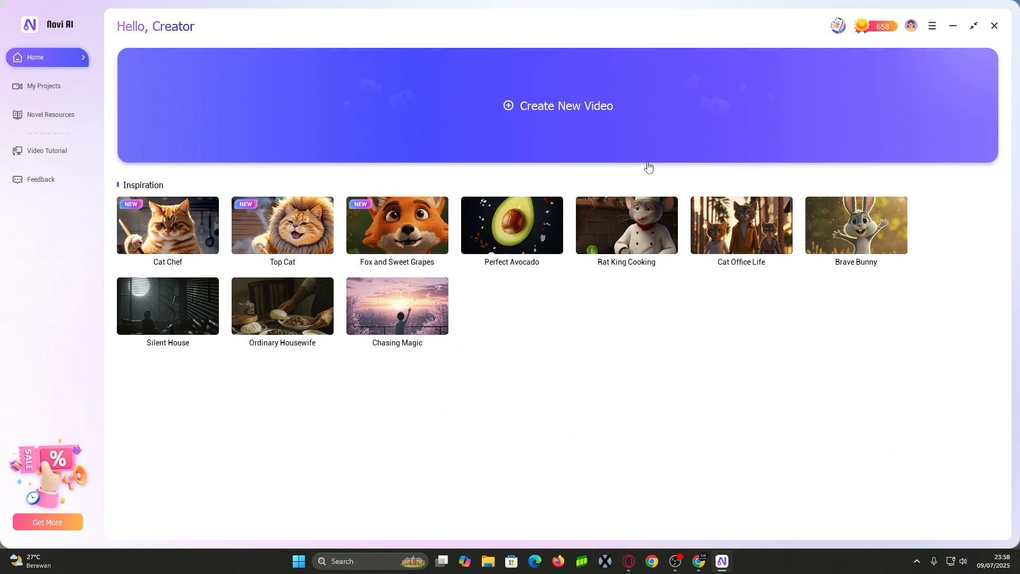
Start a new AI Text to Video story in Bahasa Indonesia with the Story for kid style
click(585, 133)
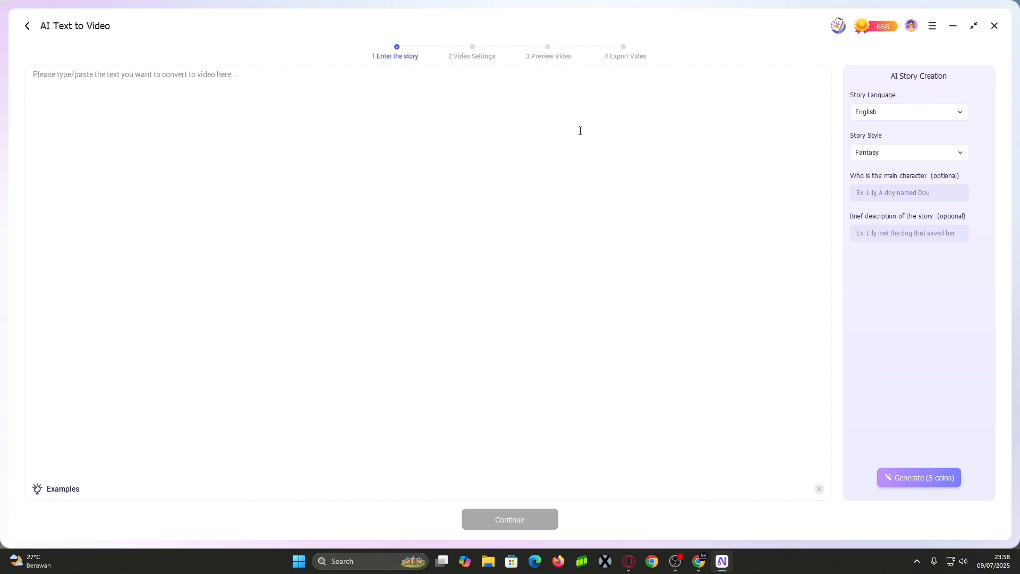
mouse_move(876, 38)
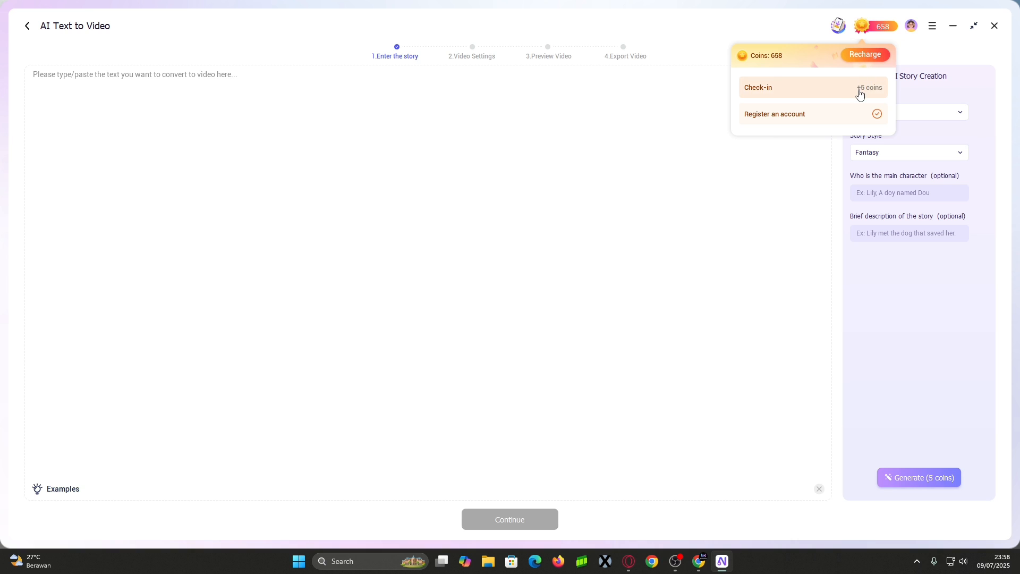
click(623, 216)
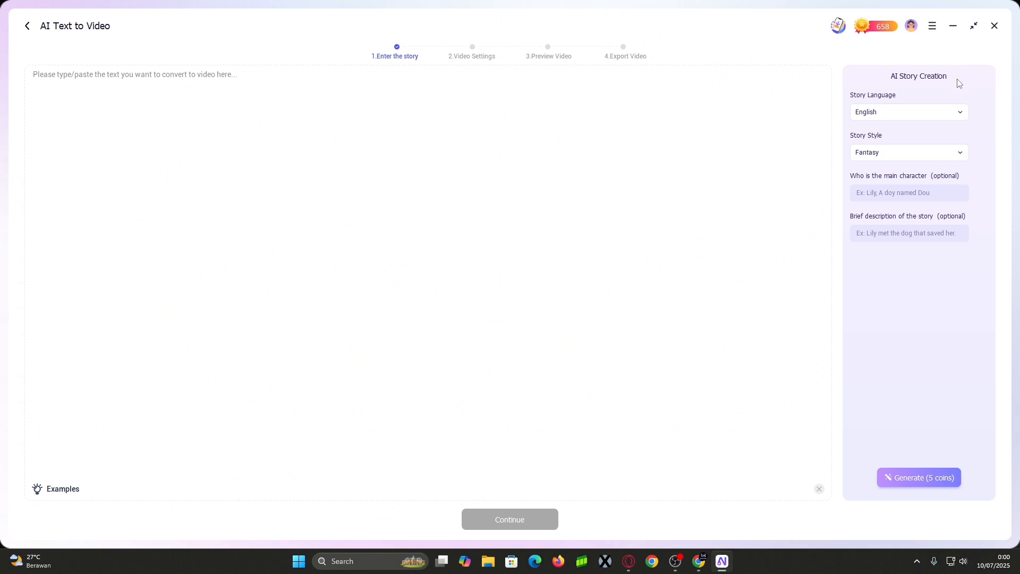
click(947, 115)
click(886, 181)
click(891, 159)
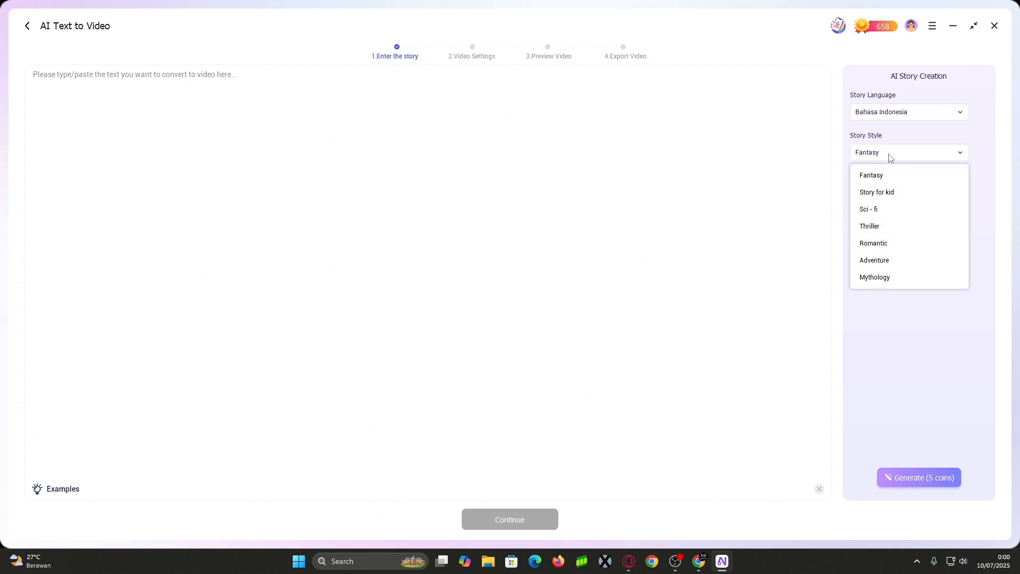
click(902, 199)
Enter Kakek as the main character, paste a brief description, and generate the story
click(908, 197)
text(Kakek)
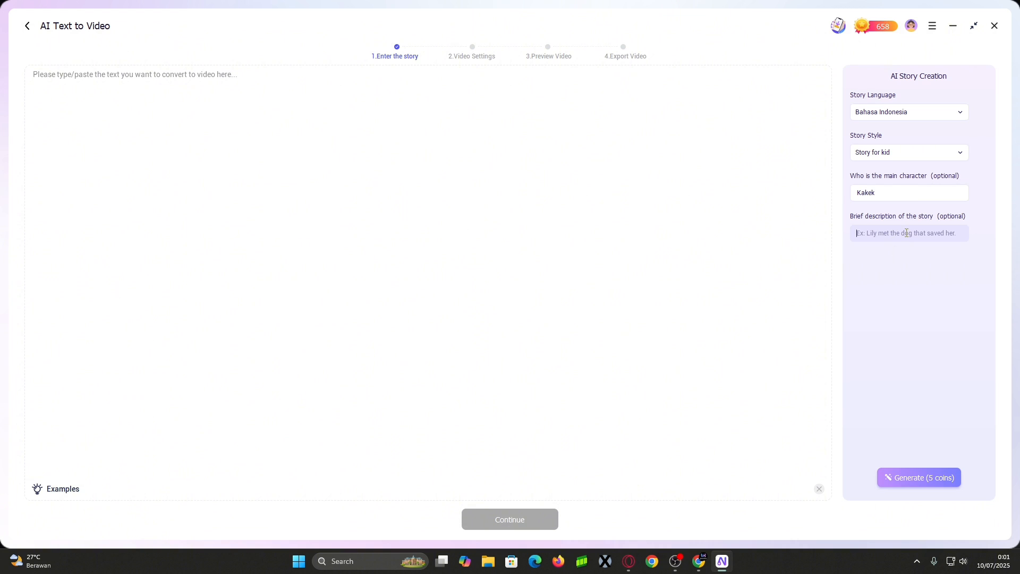
key(ctrl+v)
drag(940, 233, 979, 237)
click(936, 231)
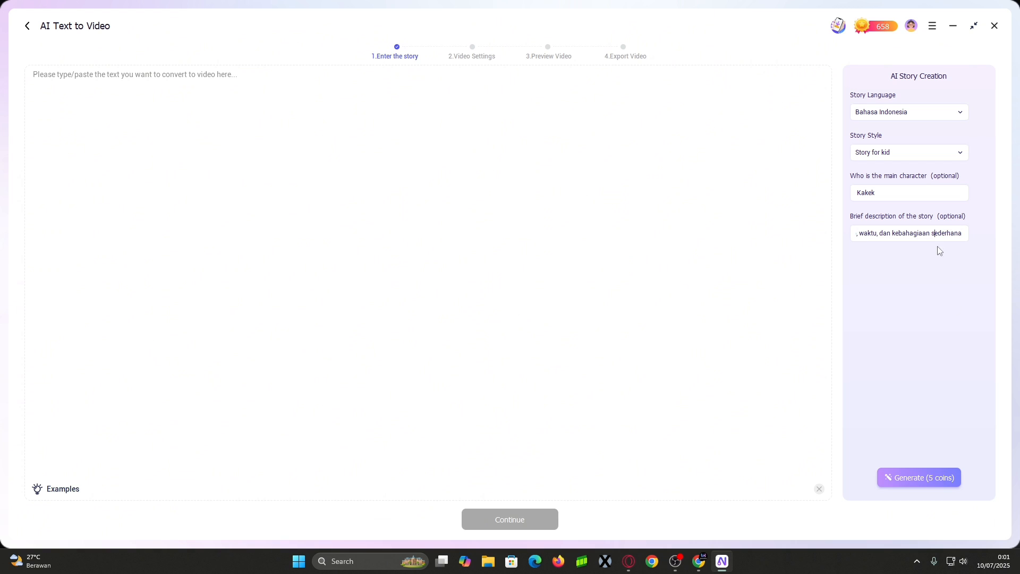
click(936, 487)
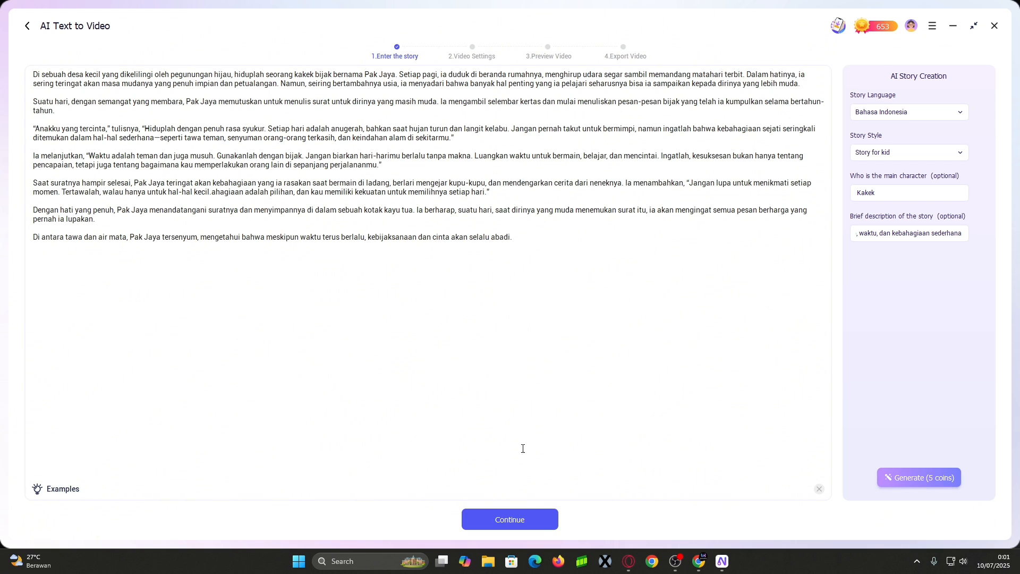
Continue to video settings and delete the trailing shots, keeping only the first 8
click(519, 519)
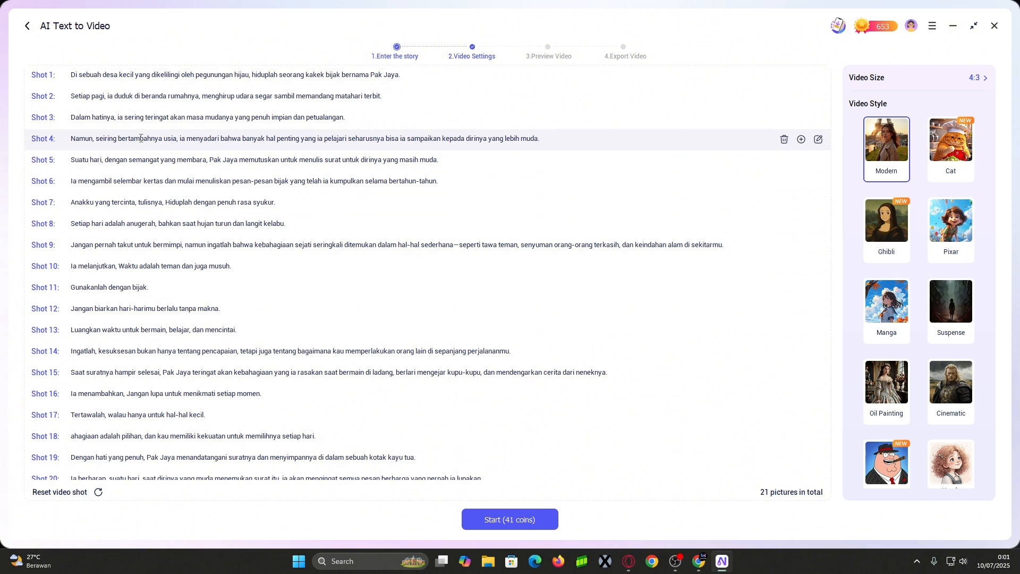
click(785, 435)
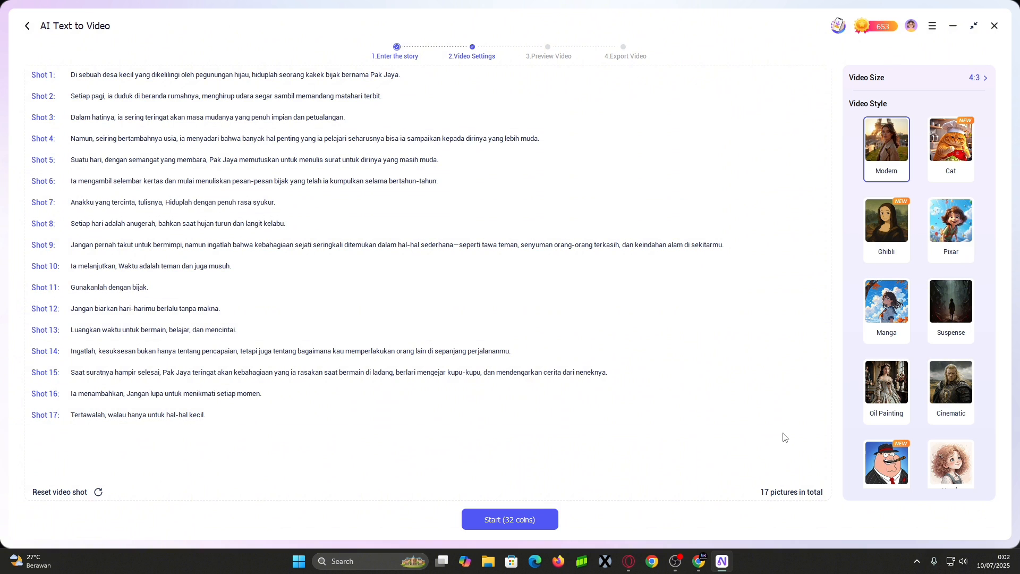
click(785, 414)
click(787, 393)
click(786, 372)
click(786, 350)
click(786, 329)
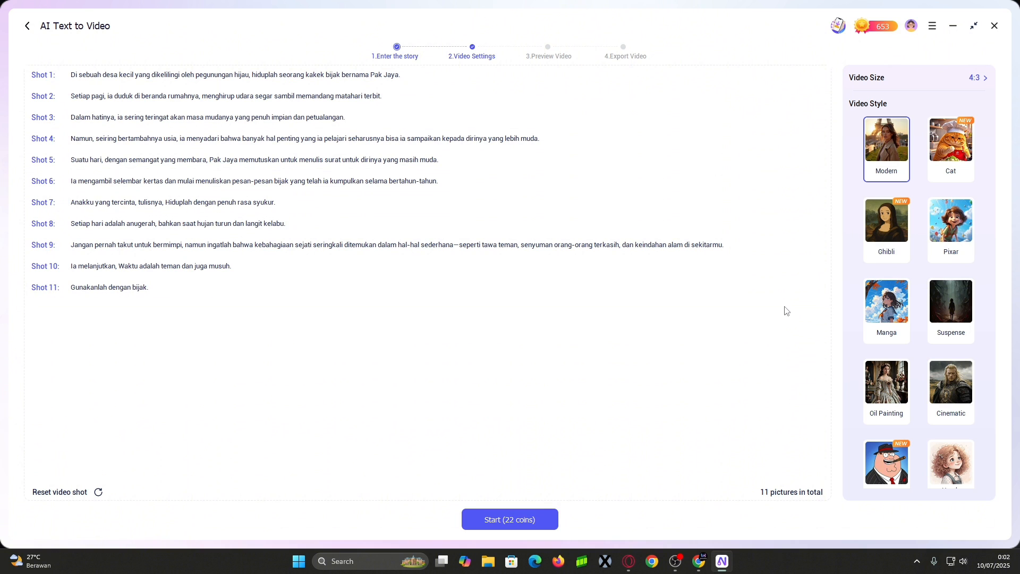
click(786, 308)
click(786, 287)
click(786, 266)
click(787, 244)
scroll(934, 306, down, 3)
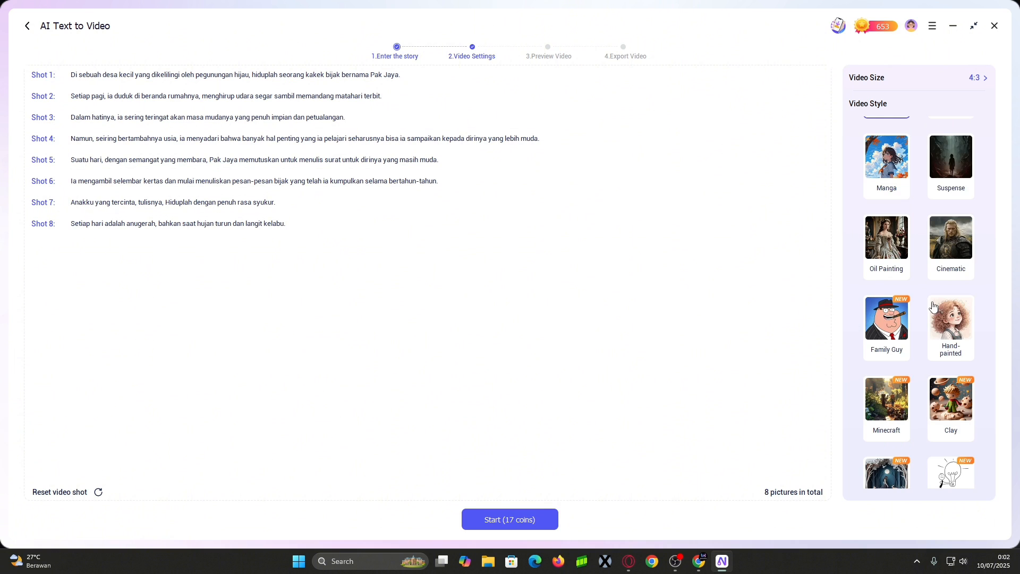
scroll(902, 275, up, 3)
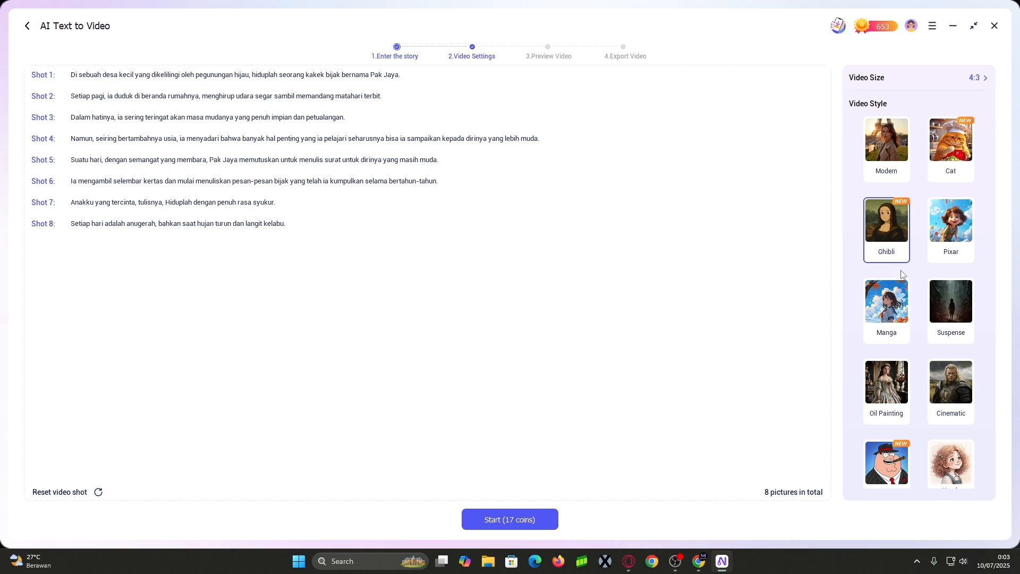
Set the video size to 16:9 and start creating the Ghibli-style video
click(978, 83)
click(464, 270)
click(506, 325)
click(514, 526)
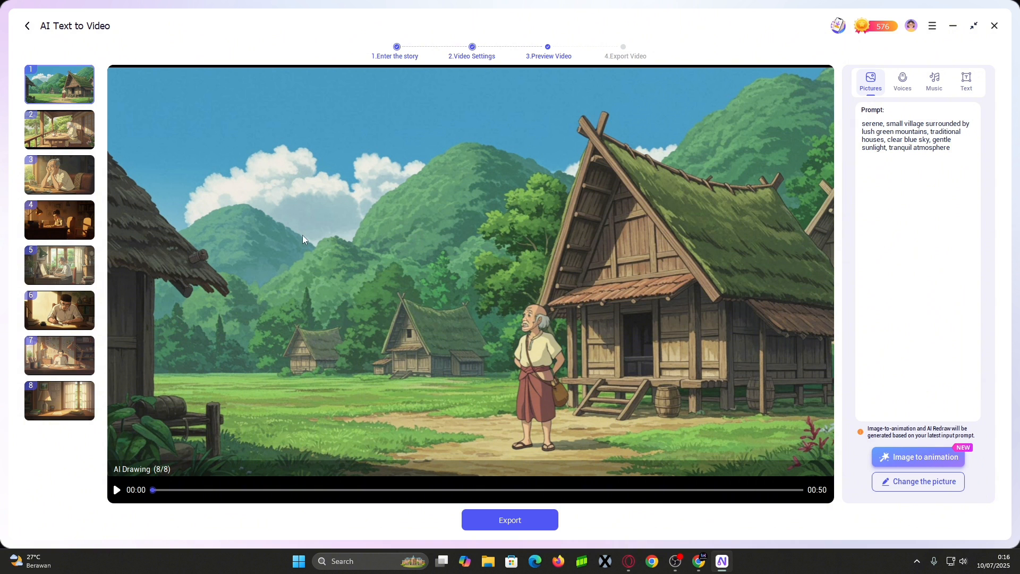
Animate the shots from their current images, retry the failed generation, then show the narrator voices
click(918, 457)
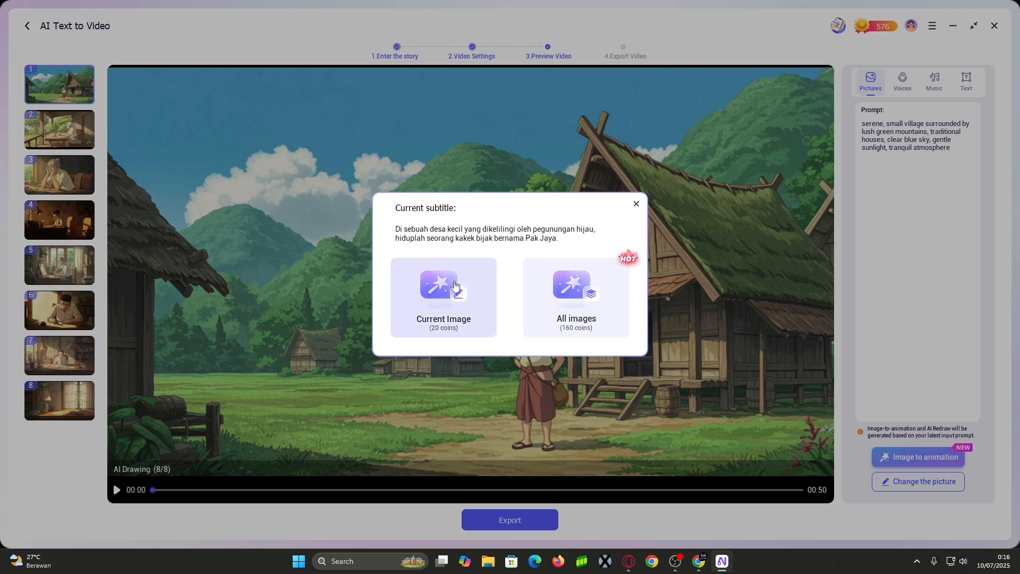
click(460, 305)
click(441, 314)
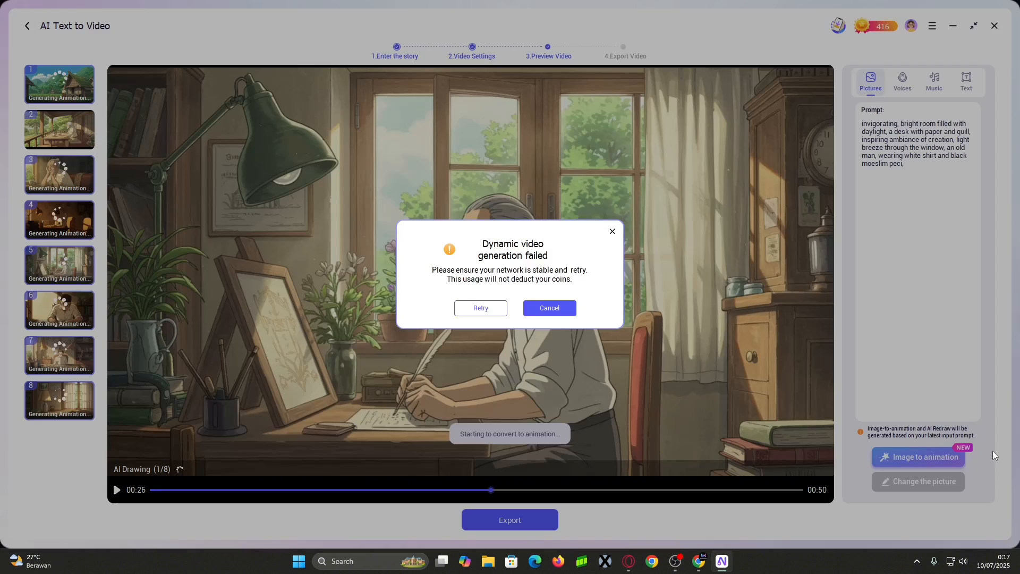
click(480, 306)
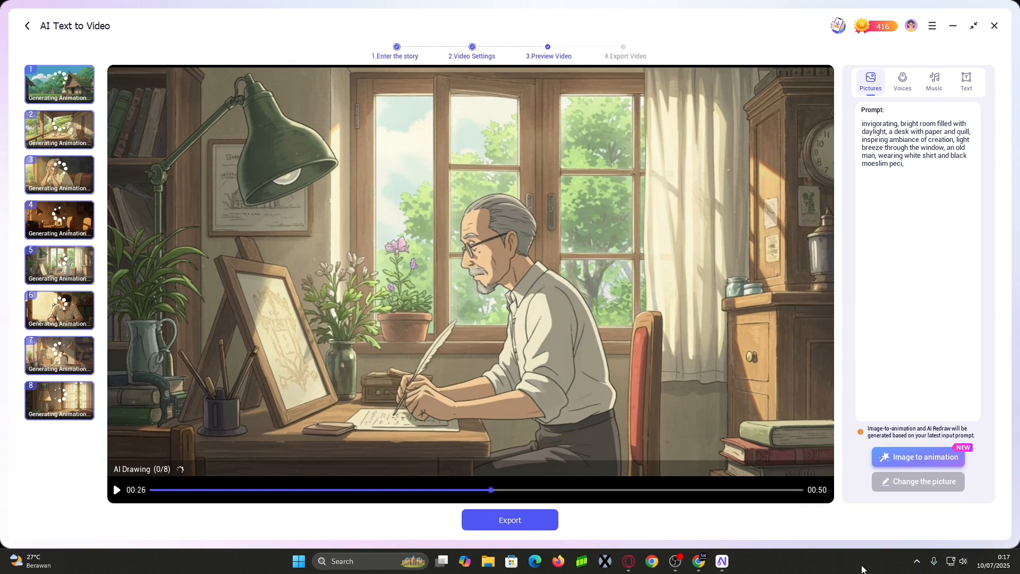
click(903, 81)
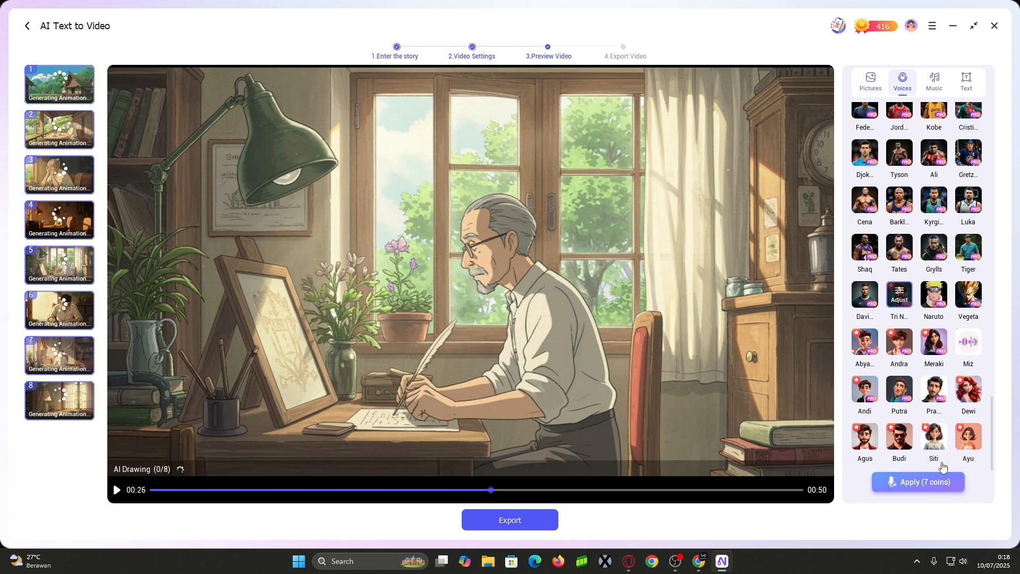
Apply the chosen narrator voice and set the Soft as Water music volume to 26
click(937, 487)
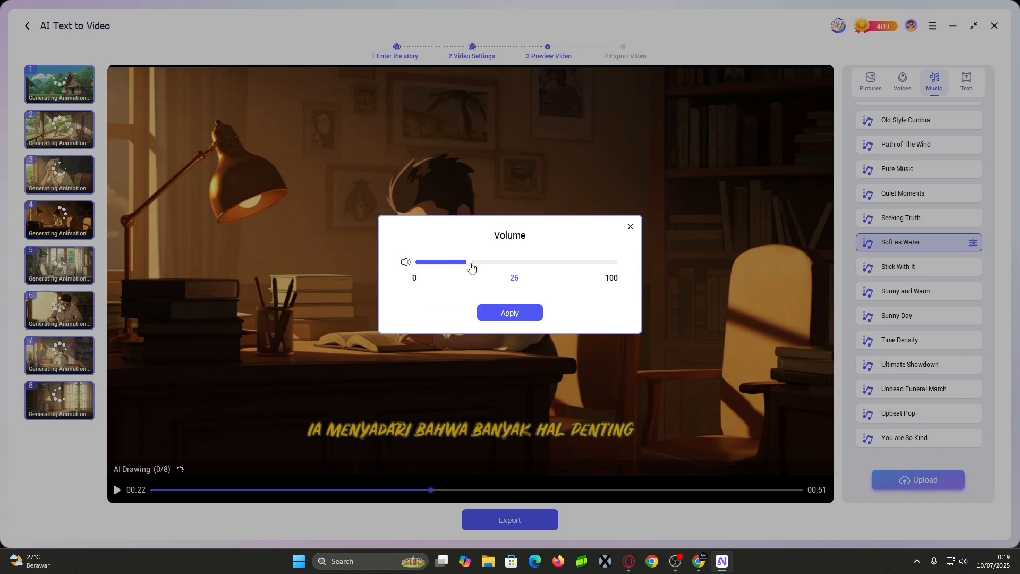
click(510, 312)
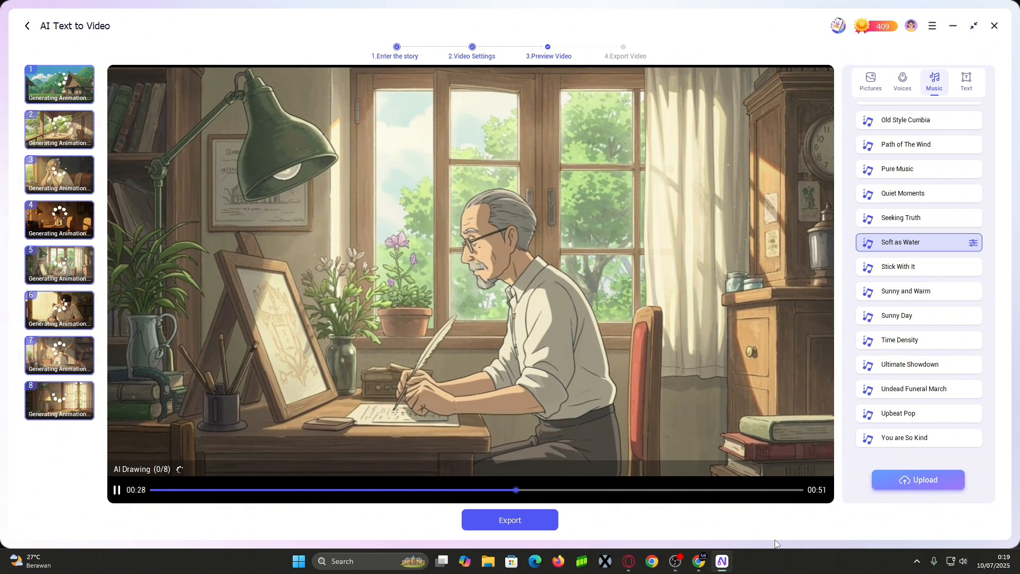
click(117, 490)
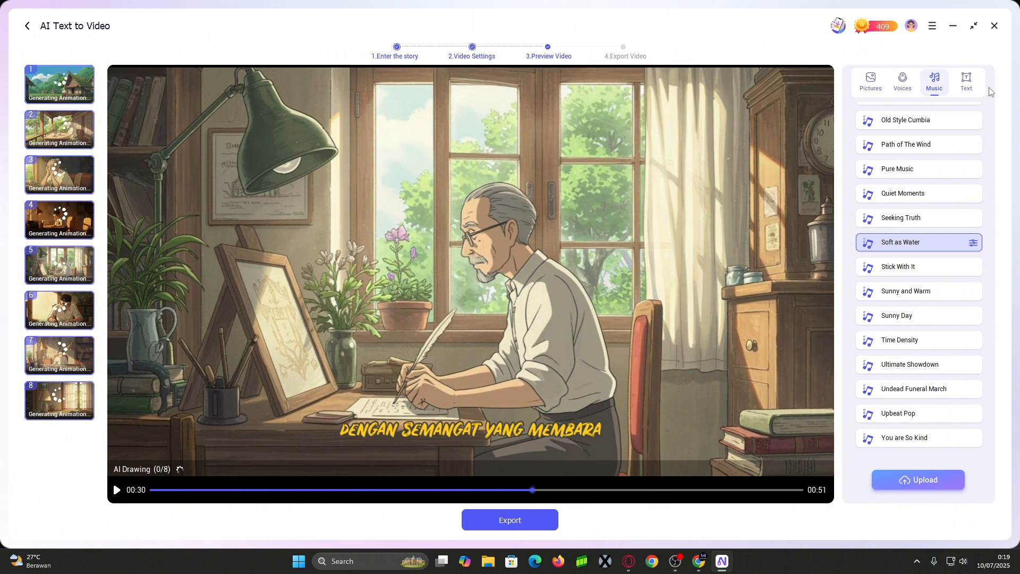
Disable the font style so the video has no subtitles
click(967, 81)
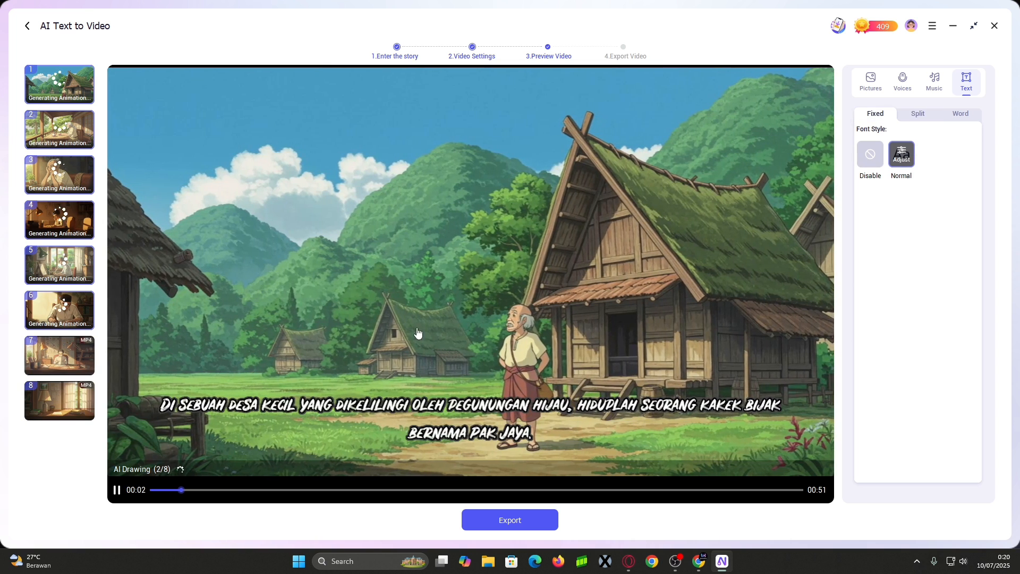
click(117, 490)
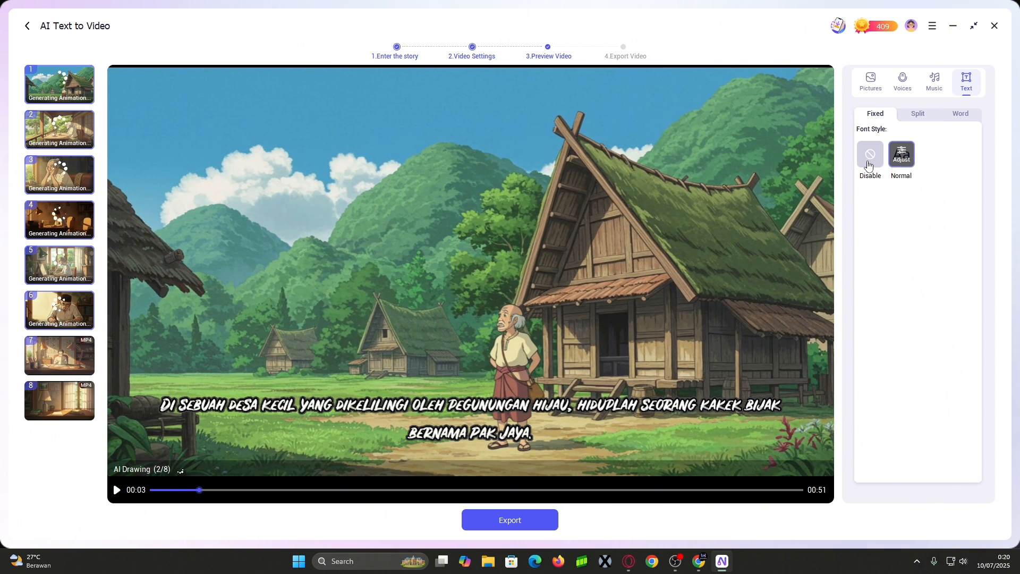
click(870, 155)
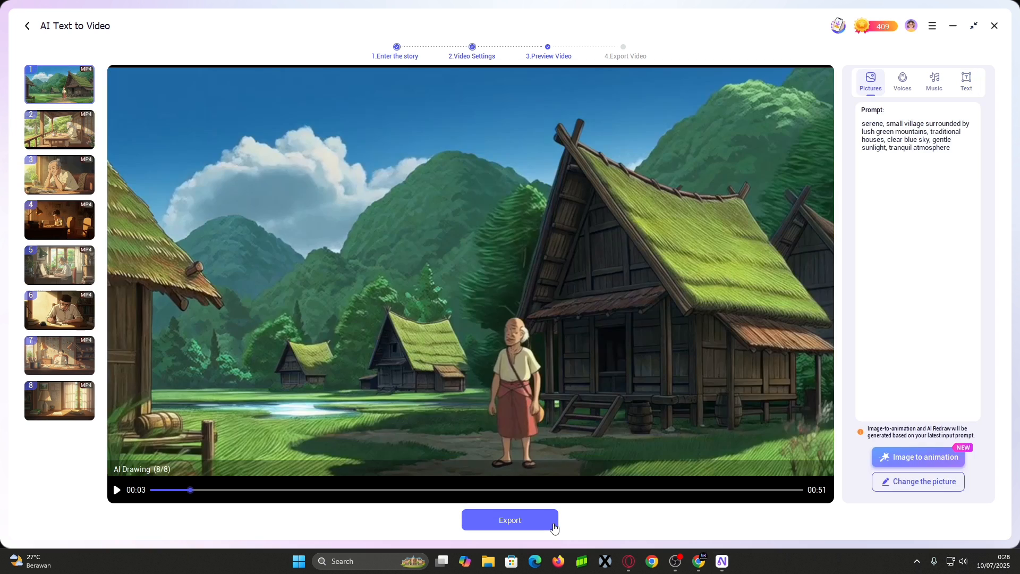
Export the Pak Jaya video as an MP4 saved to the Videos folder
click(553, 527)
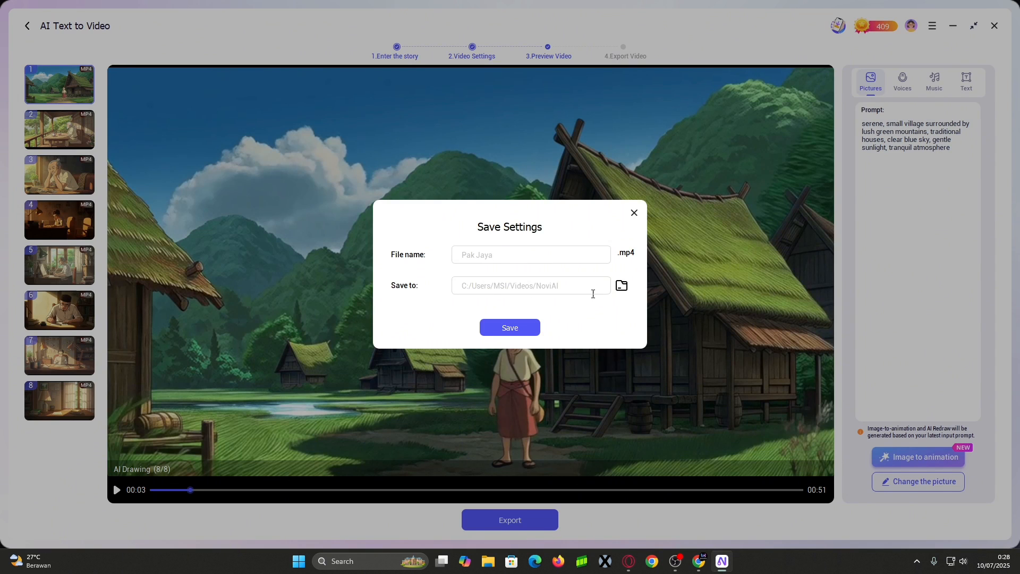
click(621, 286)
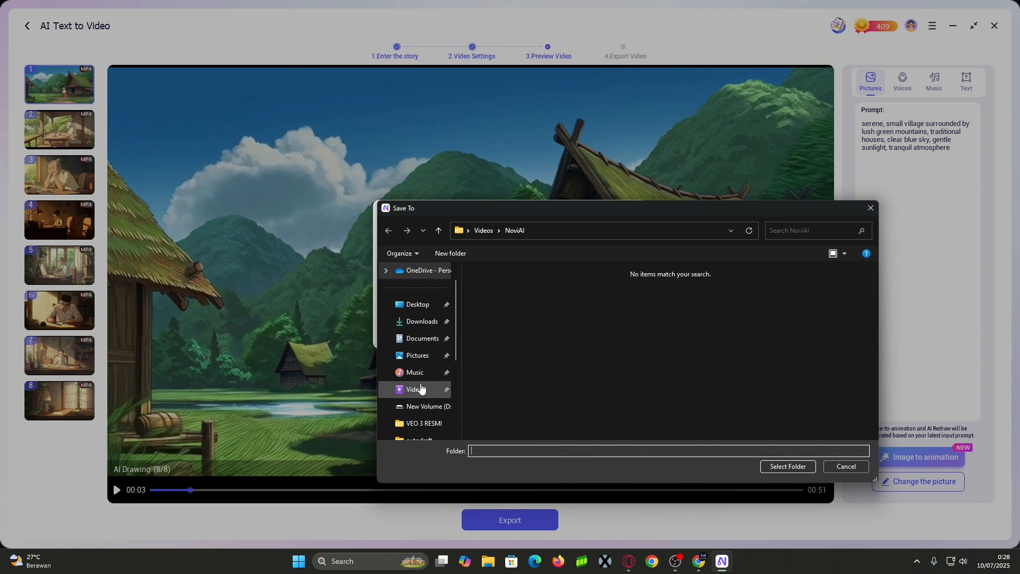
click(421, 388)
click(787, 467)
click(510, 327)
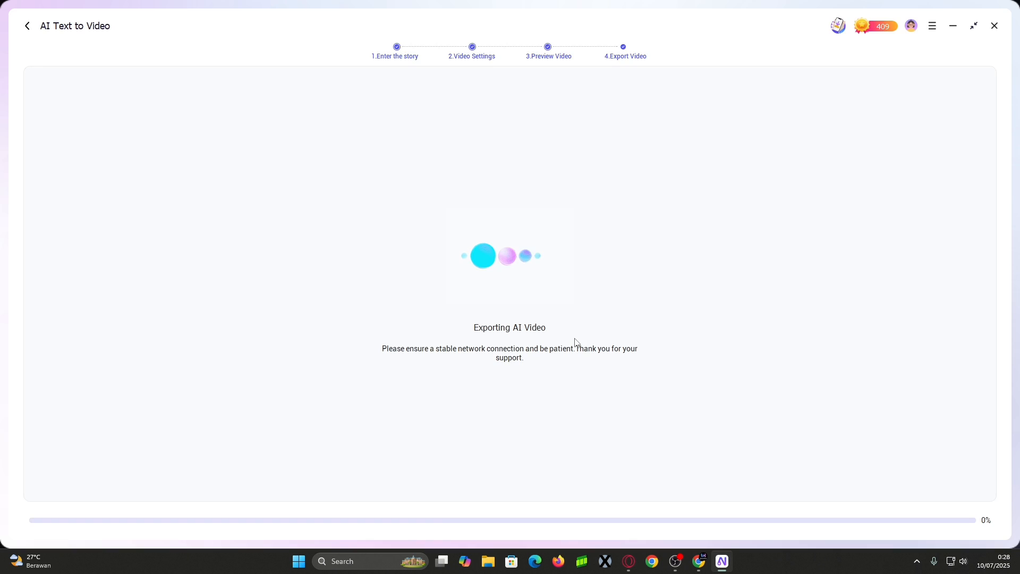